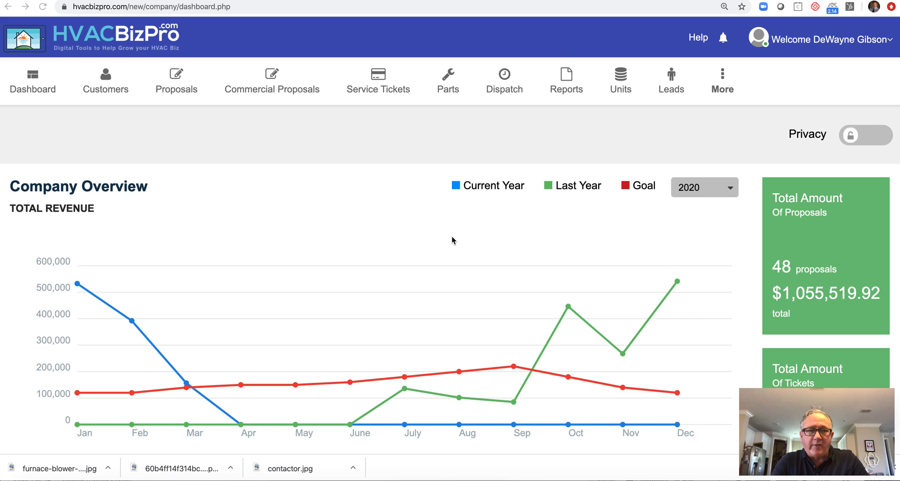
- From the Dispatch Appointments week calendar, start an appointment in the Tue 3/10 10AM slot
{"action": "scroll", "coordinate": [452, 237], "scroll_direction": "down", "scroll_amount": 1}
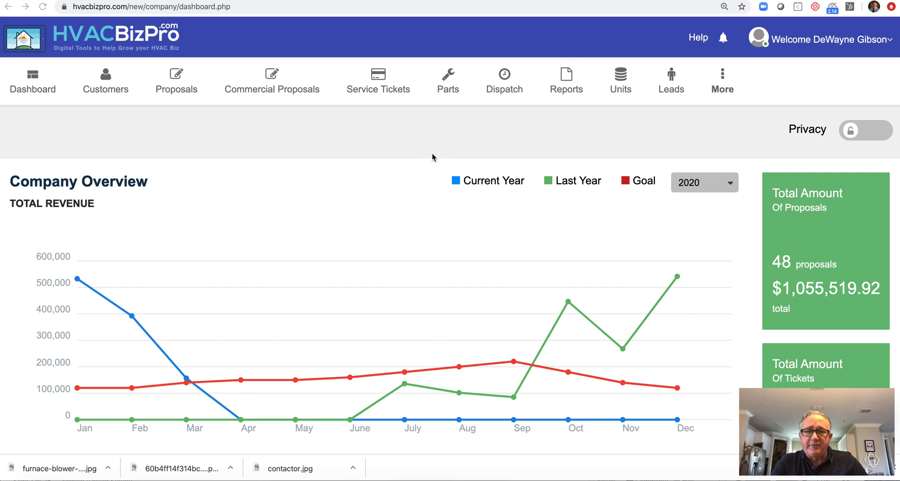
{"action": "left_click", "coordinate": [503, 84]}
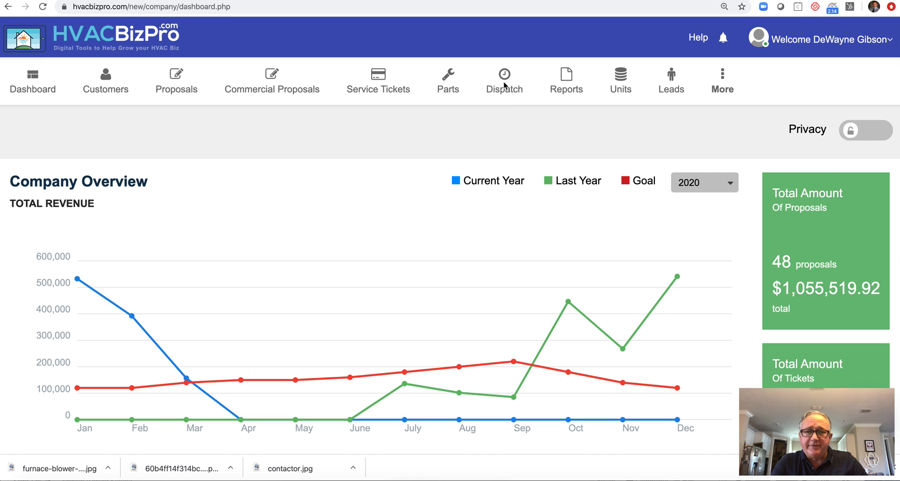
{"action": "left_click", "coordinate": [512, 116]}
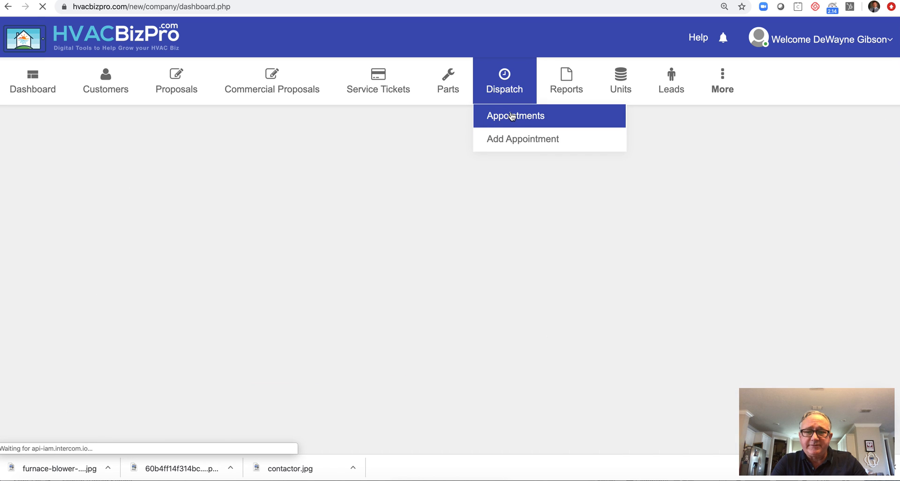
{"action": "scroll", "coordinate": [382, 403], "scroll_direction": "down", "scroll_amount": 5}
{"action": "scroll", "coordinate": [382, 407], "scroll_direction": "down", "scroll_amount": 2}
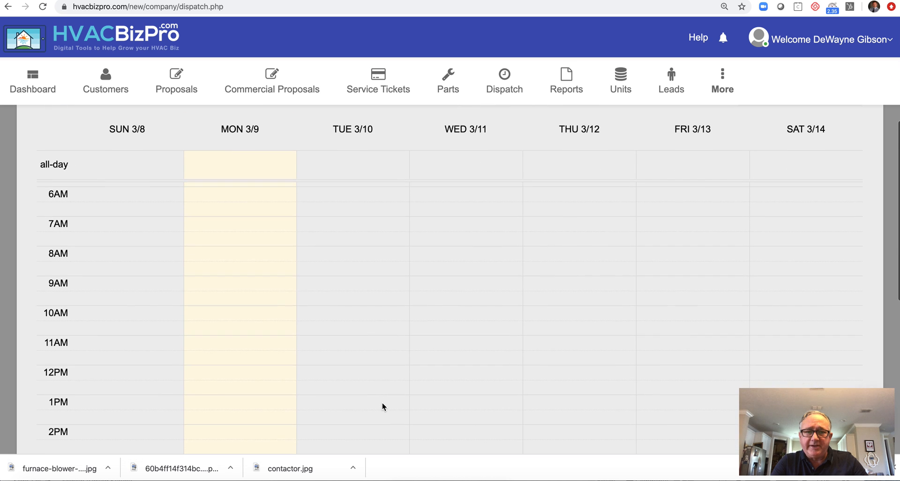
{"action": "left_click", "coordinate": [329, 306]}
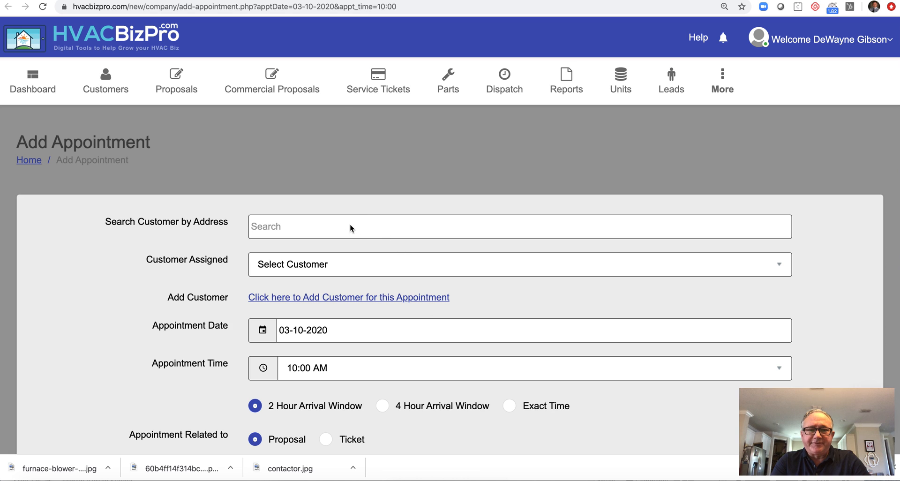
- Search by address and select the customer, loading their contact and address details
{"action": "left_click", "coordinate": [317, 229]}
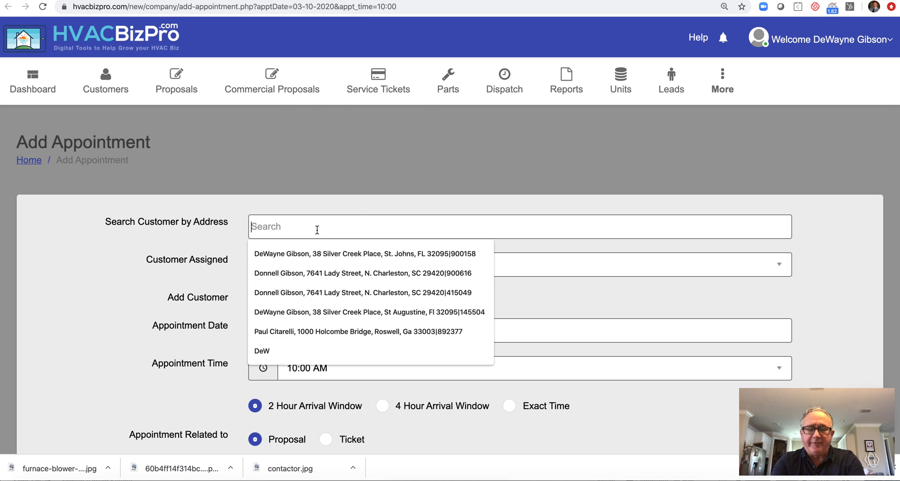
{"action": "type", "text": "Dews"}
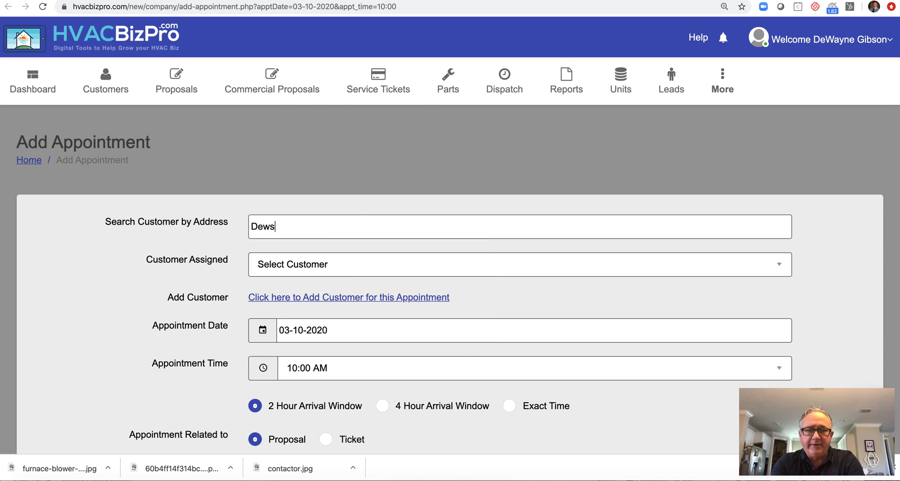
{"action": "key", "text": "BackSpace"}
{"action": "key", "text": "BackSpace"}
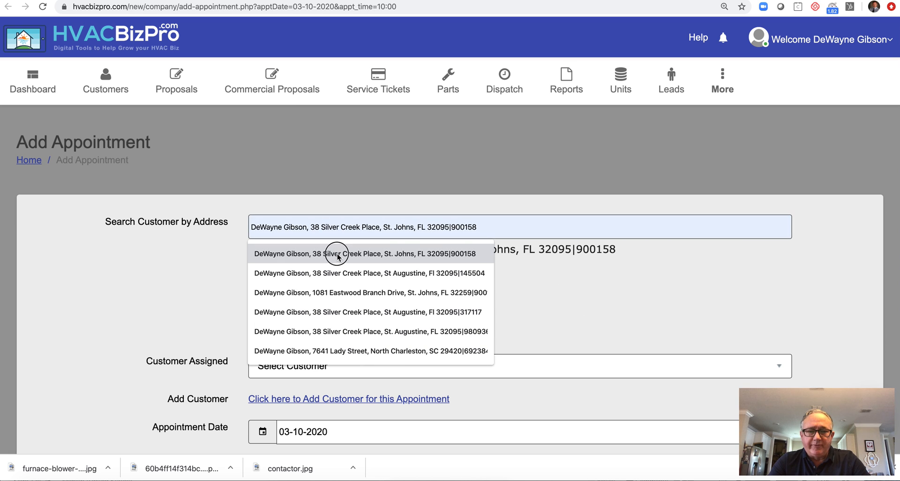
{"action": "left_click", "coordinate": [337, 253]}
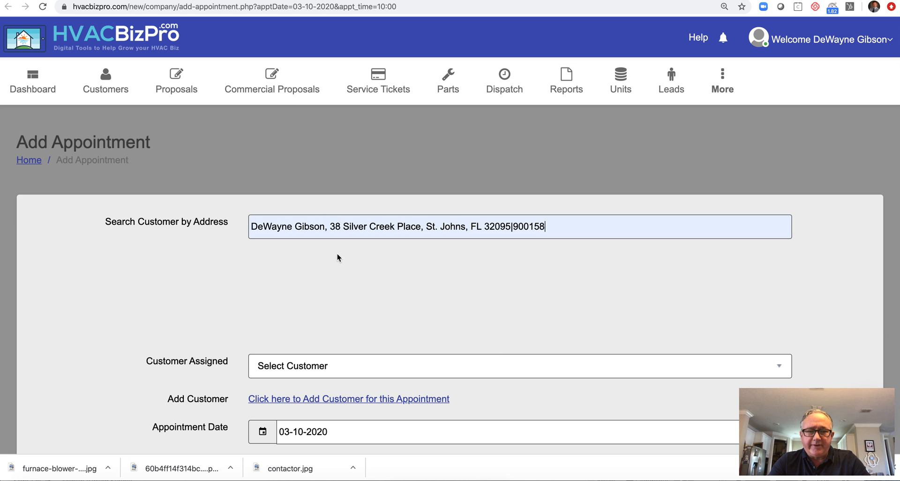
{"action": "scroll", "coordinate": [182, 299], "scroll_direction": "down", "scroll_amount": 2}
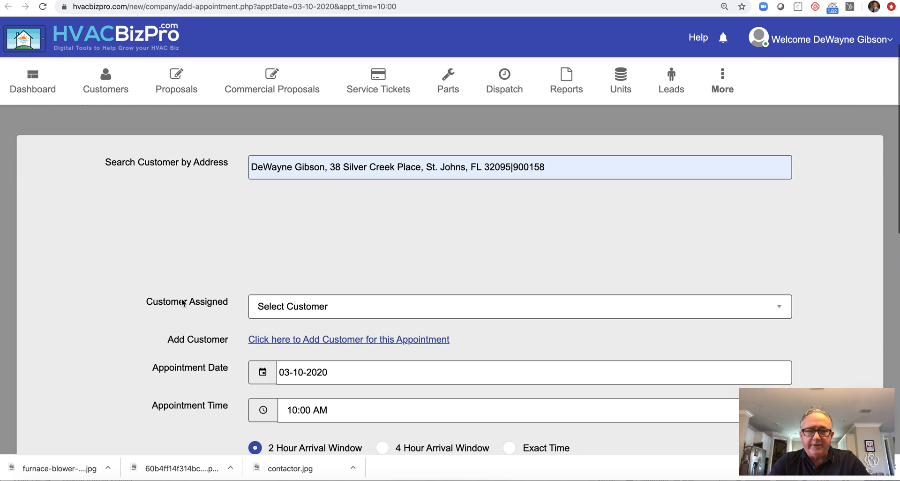
{"action": "left_click", "coordinate": [573, 168]}
{"action": "key", "text": "BackSpace"}
{"action": "key", "text": "BackSpace"}
{"action": "key", "text": "BackSpace"}
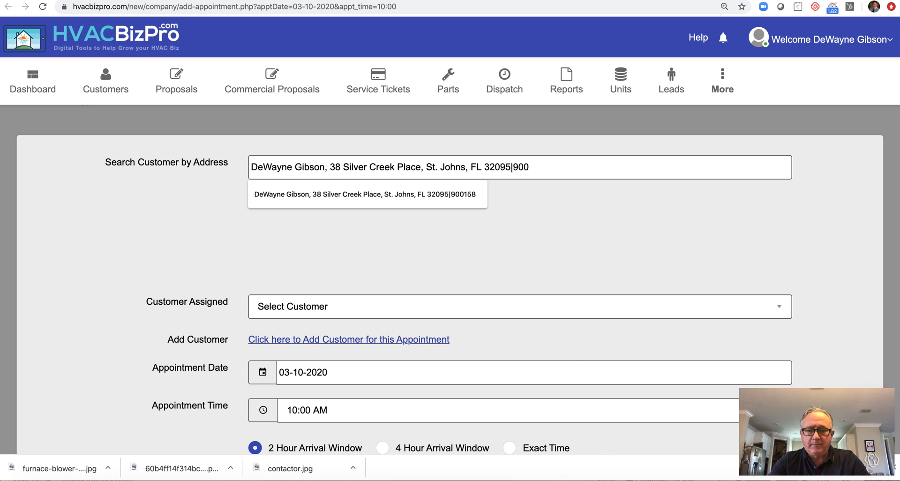
{"action": "key", "text": "Down"}
{"action": "key", "text": "Return"}
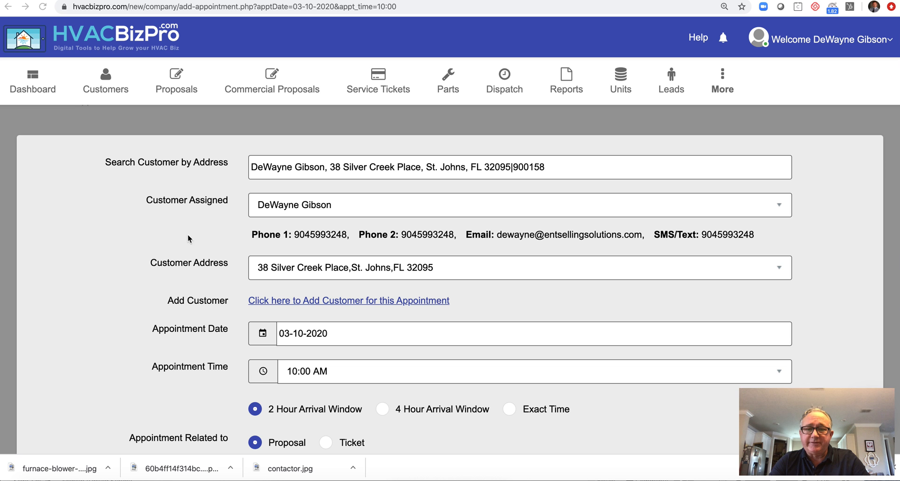
- Assign the sales rep, Replacement Department service, Needs a new A/C type and estimated time 3
{"action": "scroll", "coordinate": [164, 237], "scroll_direction": "down", "scroll_amount": 5}
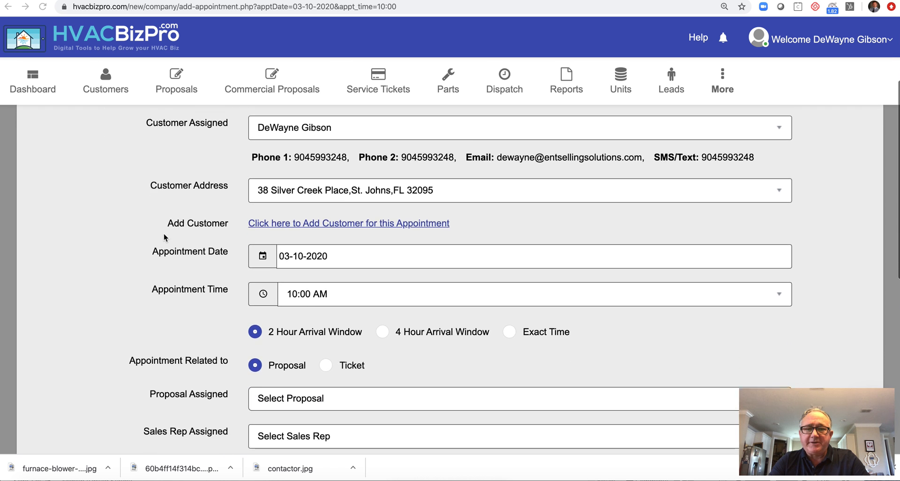
{"action": "scroll", "coordinate": [164, 234], "scroll_direction": "down", "scroll_amount": 4}
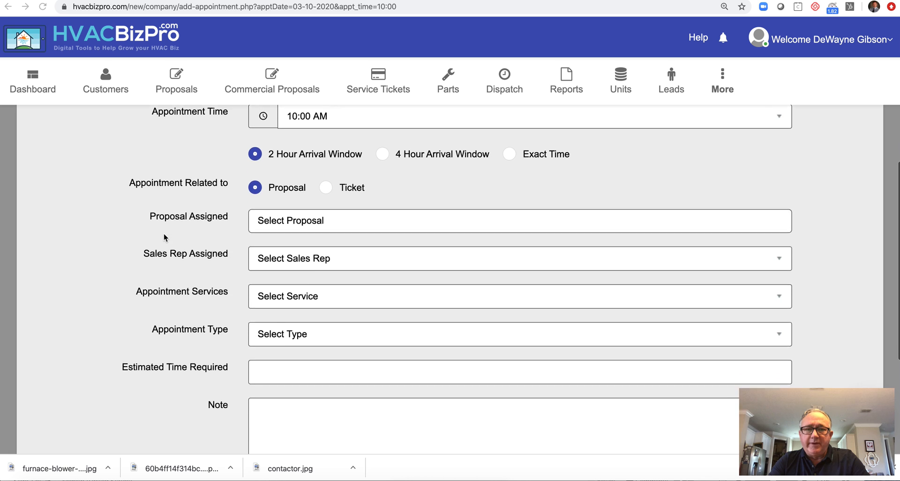
{"action": "scroll", "coordinate": [164, 237], "scroll_direction": "down", "scroll_amount": 1}
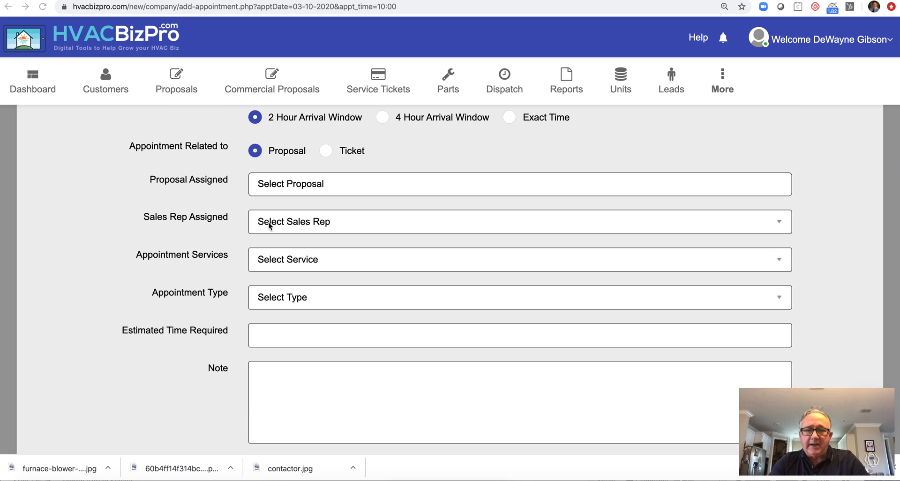
{"action": "left_click", "coordinate": [291, 224]}
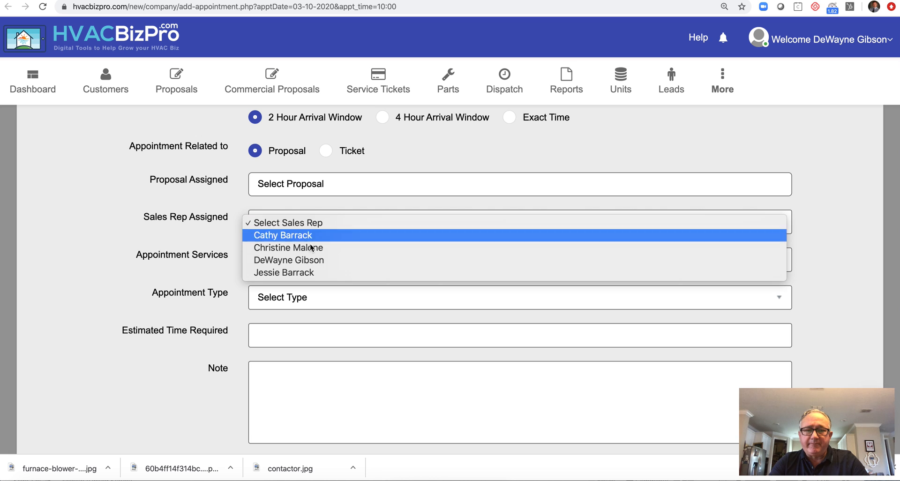
{"action": "left_click", "coordinate": [310, 260]}
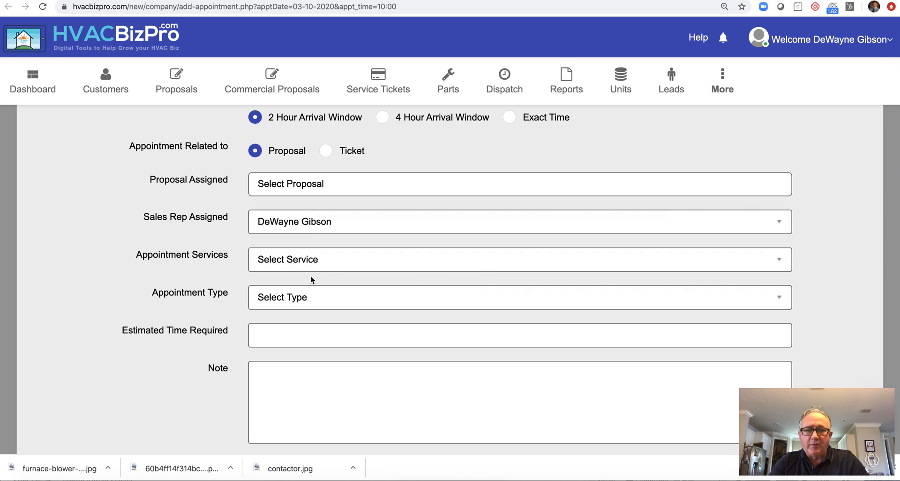
{"action": "left_click", "coordinate": [311, 263]}
{"action": "left_click", "coordinate": [315, 270]}
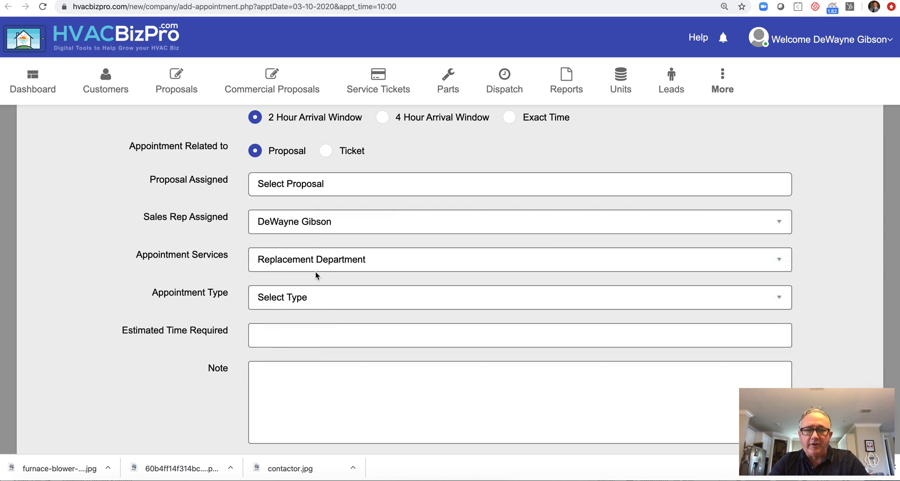
{"action": "left_click", "coordinate": [313, 297]}
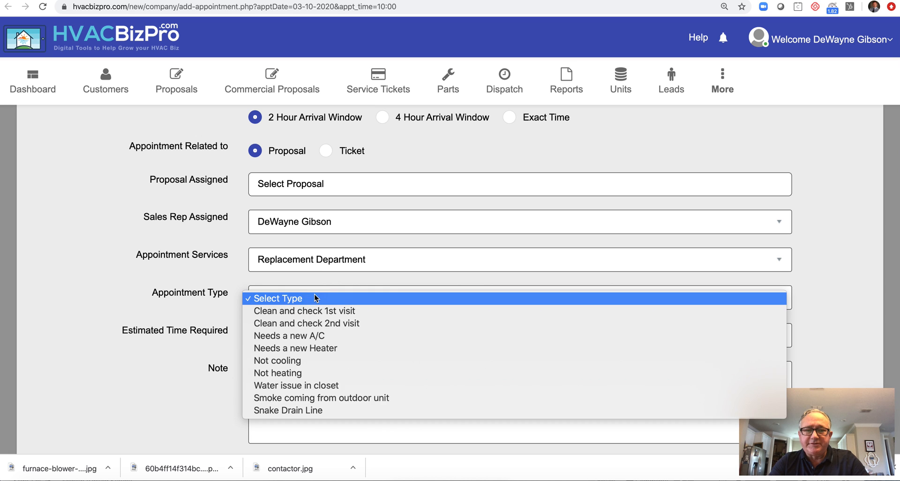
{"action": "left_click", "coordinate": [304, 336]}
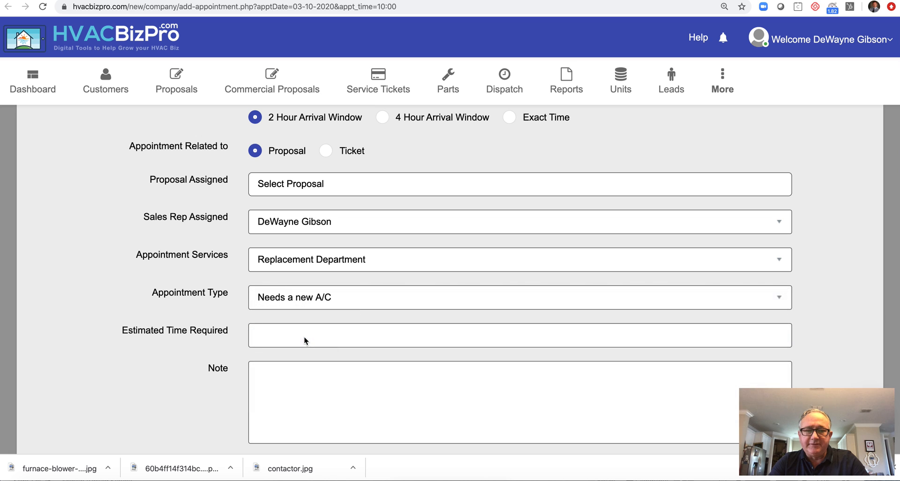
{"action": "left_click", "coordinate": [312, 337]}
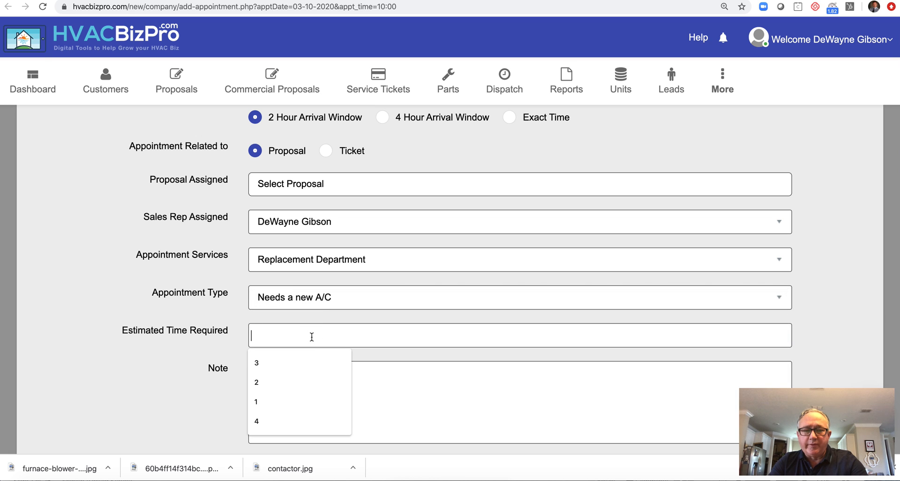
{"action": "type", "text": "3"}
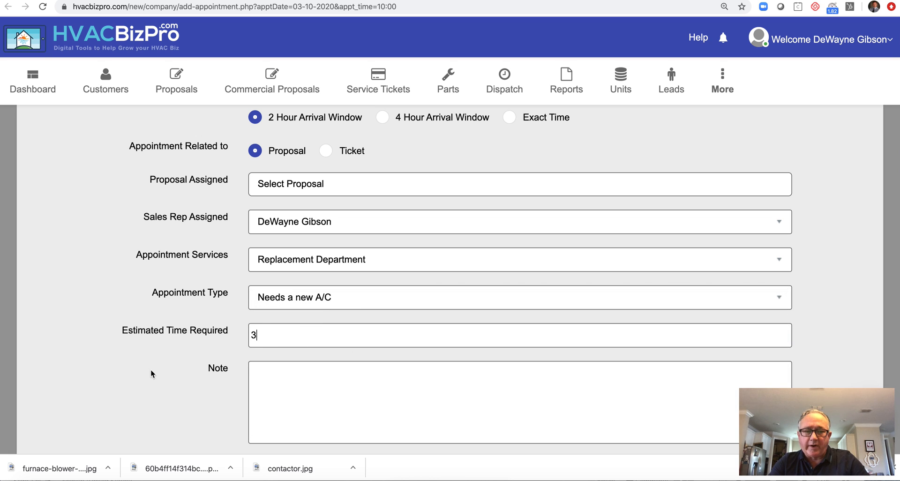
{"action": "scroll", "coordinate": [150, 373], "scroll_direction": "down", "scroll_amount": 4}
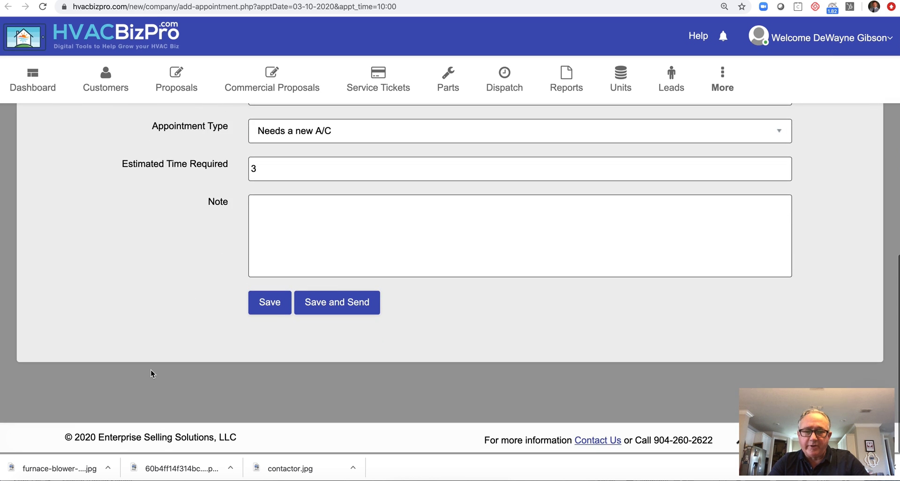
- Save the appointment, review the thank-you email, and send the email and SMS/Text notifications
{"action": "left_click", "coordinate": [324, 307]}
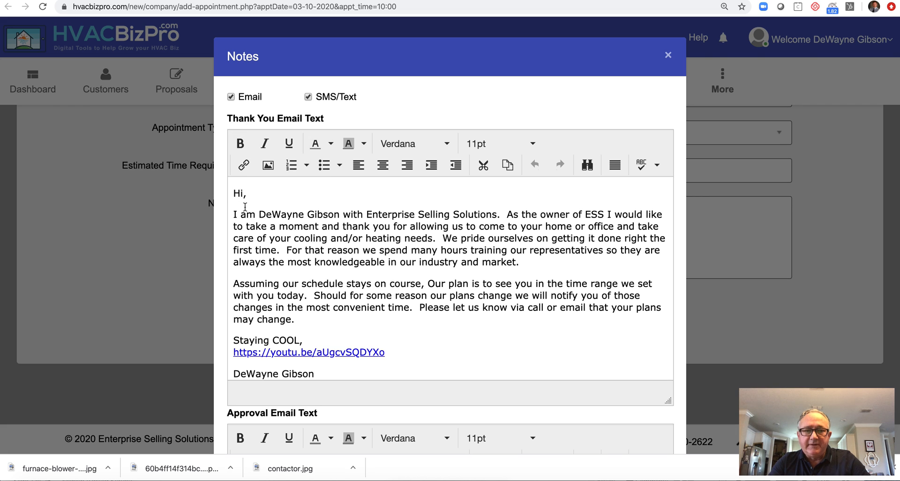
{"action": "left_click_drag", "start_coordinate": [234, 191], "coordinate": [364, 314]}
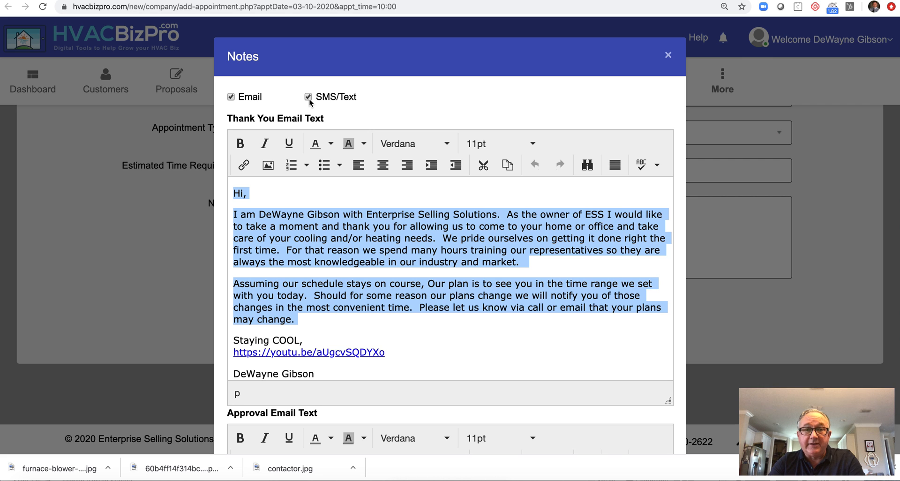
{"action": "scroll", "coordinate": [371, 270], "scroll_direction": "down", "scroll_amount": 8}
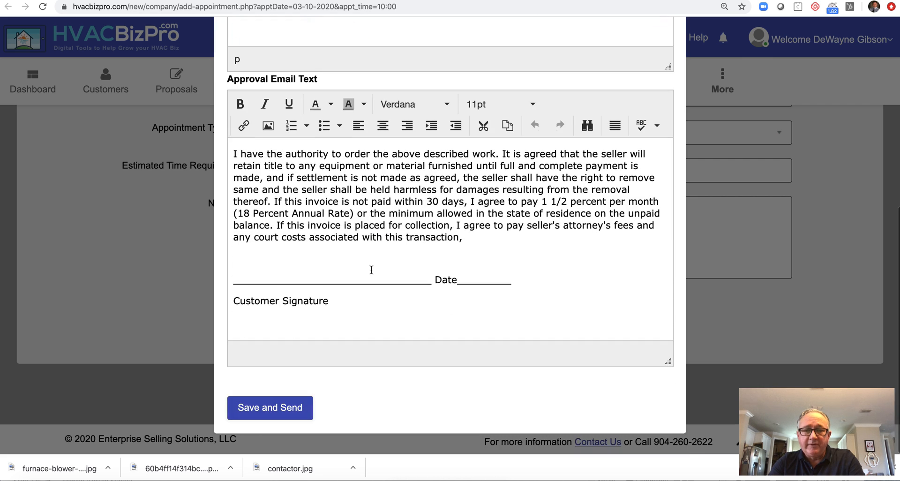
{"action": "left_click", "coordinate": [281, 407]}
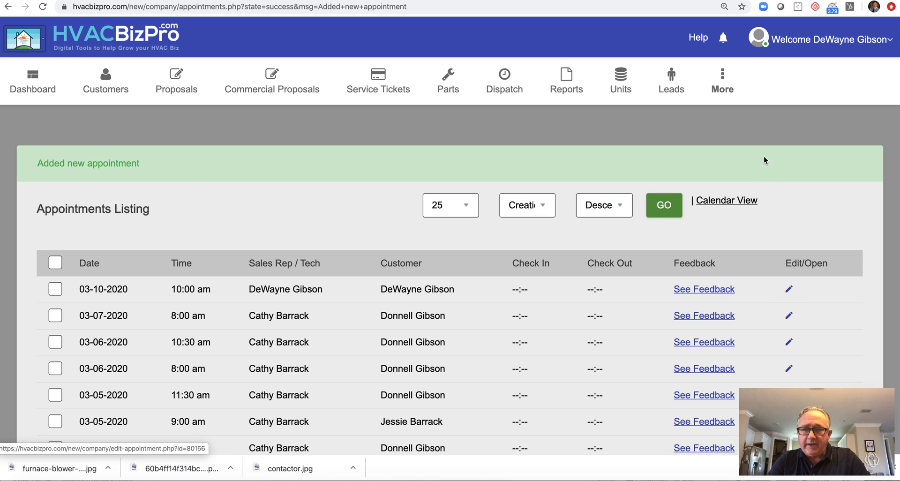
- In the calendar view, drag the 10:00–12:00 appointment from TUE 3/10 to MON 3/9
{"action": "left_click", "coordinate": [726, 200]}
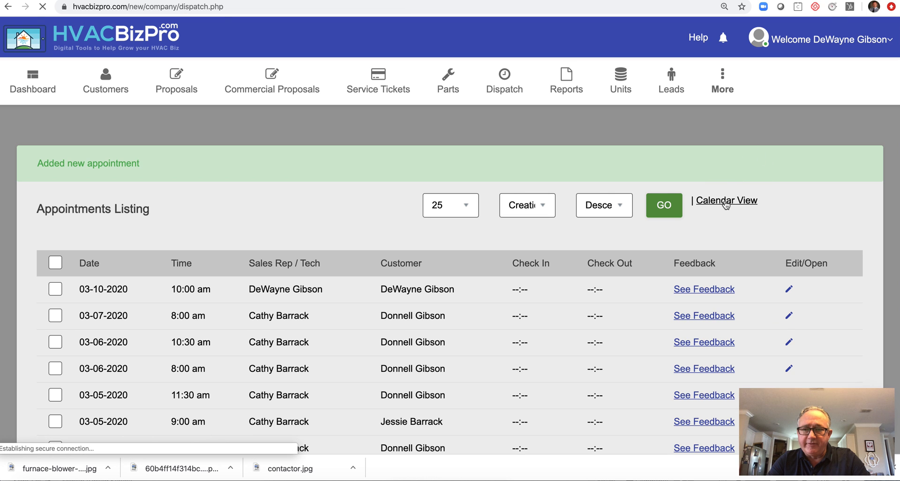
{"action": "scroll", "coordinate": [348, 319], "scroll_direction": "down", "scroll_amount": 5}
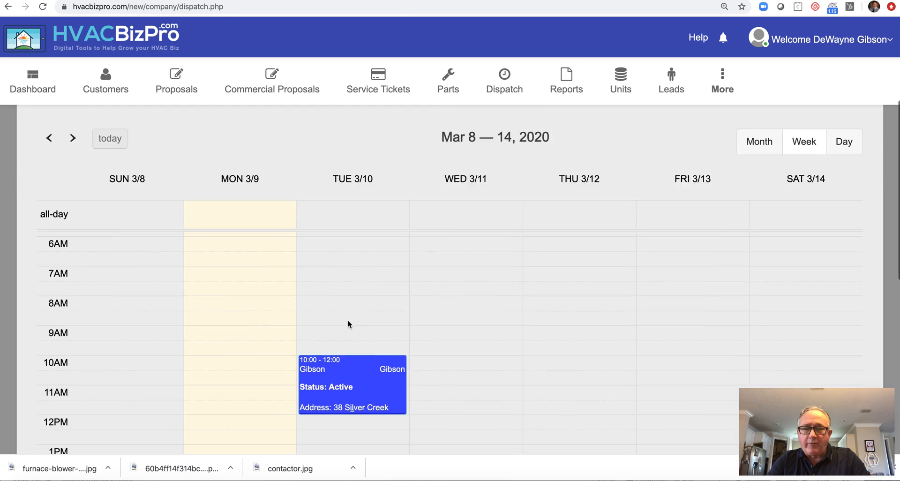
{"action": "scroll", "coordinate": [347, 323], "scroll_direction": "down", "scroll_amount": 3}
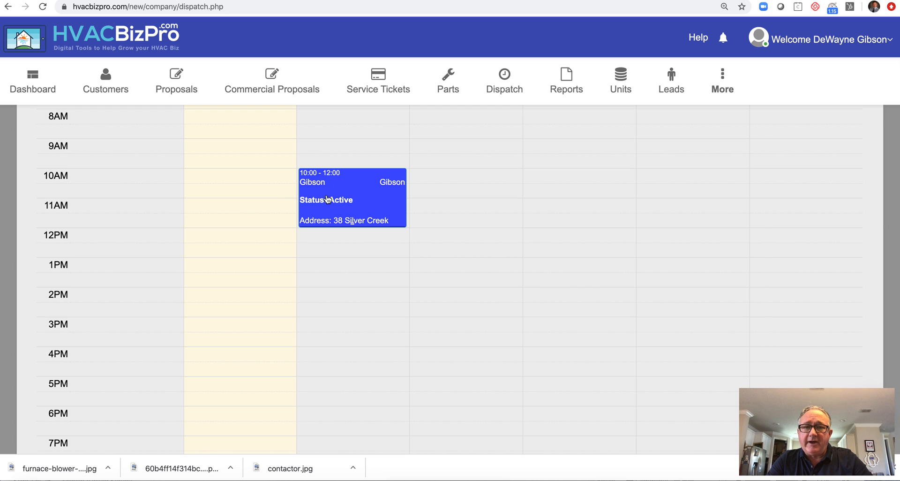
{"action": "left_click_drag", "start_coordinate": [349, 190], "coordinate": [287, 192]}
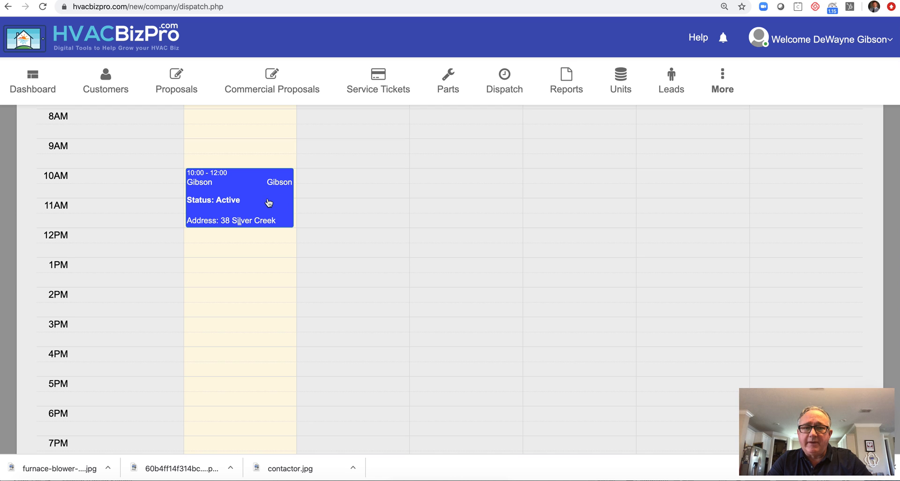
- Open the moved appointment and send the customer the 'On my Way' SMS/Text, dismissing the confirmation
{"action": "left_click", "coordinate": [268, 198]}
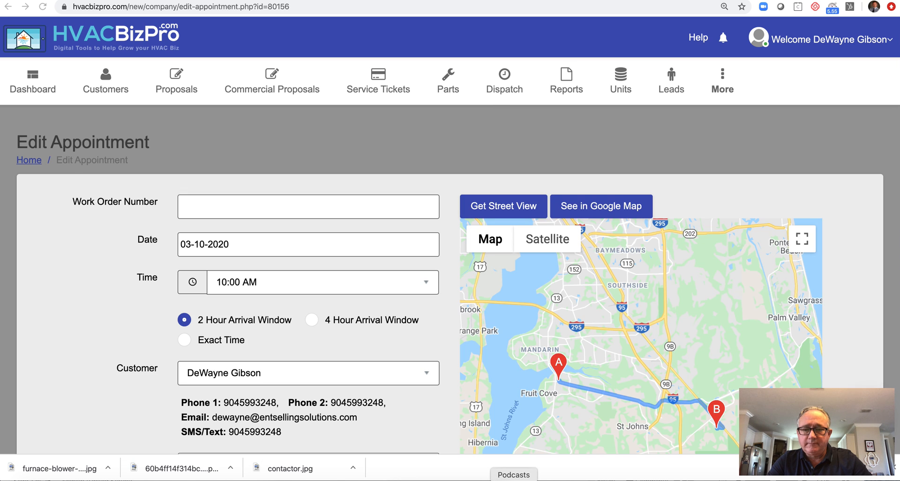
{"action": "scroll", "coordinate": [109, 356], "scroll_direction": "down", "scroll_amount": 20}
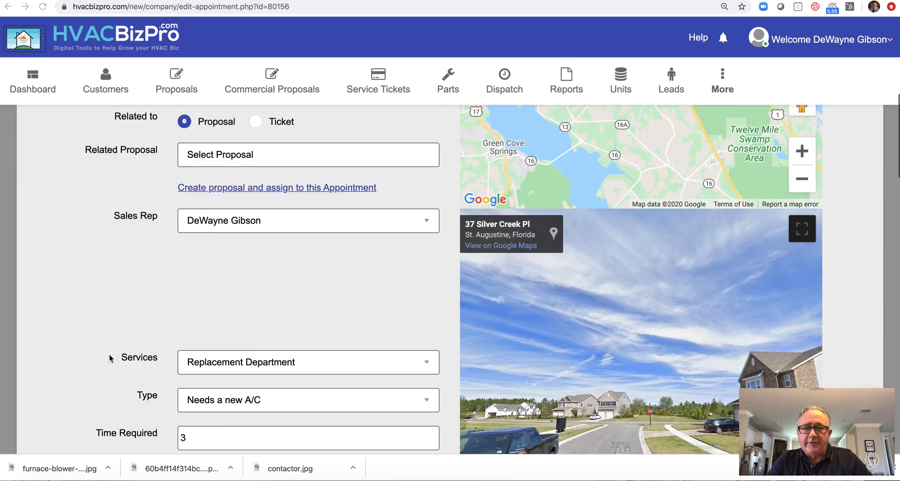
{"action": "scroll", "coordinate": [109, 355], "scroll_direction": "down", "scroll_amount": 6}
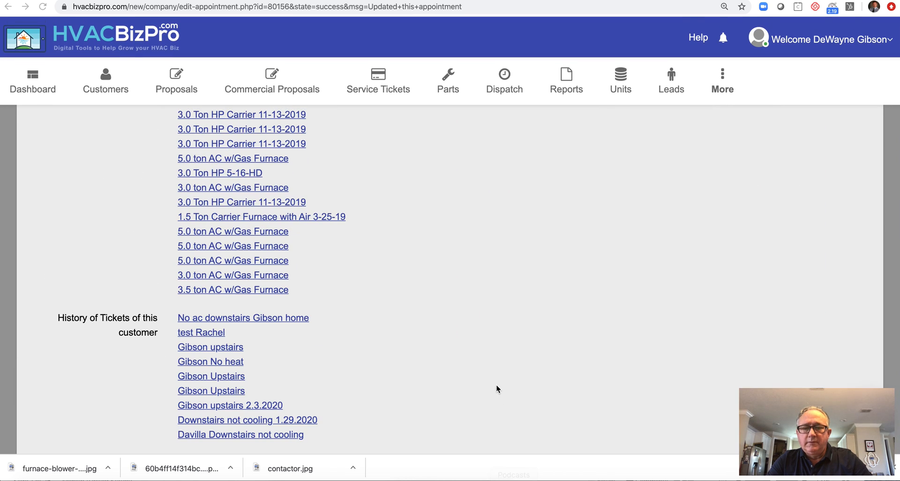
{"action": "scroll", "coordinate": [496, 383], "scroll_direction": "down", "scroll_amount": 6}
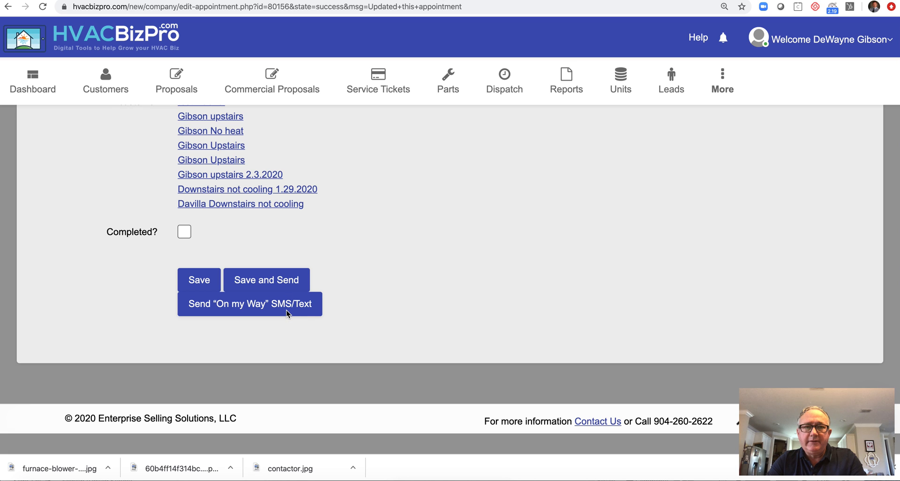
{"action": "left_click", "coordinate": [266, 307]}
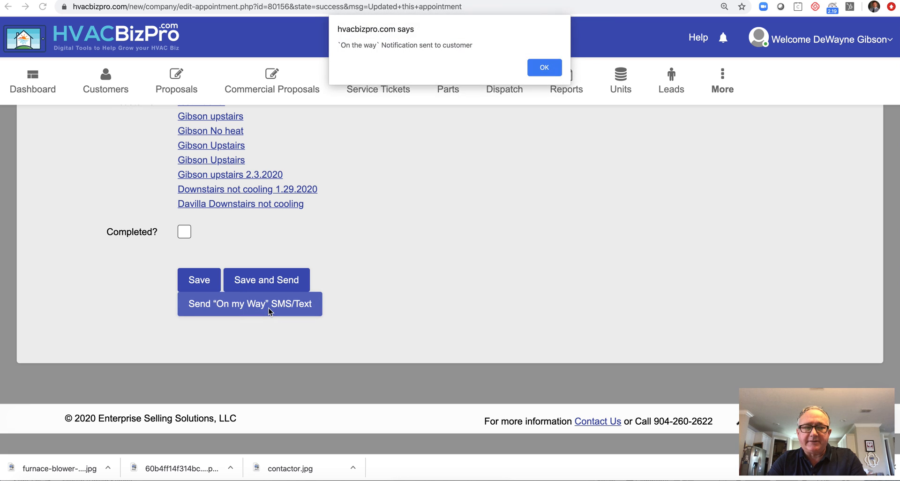
{"action": "left_click", "coordinate": [545, 69]}
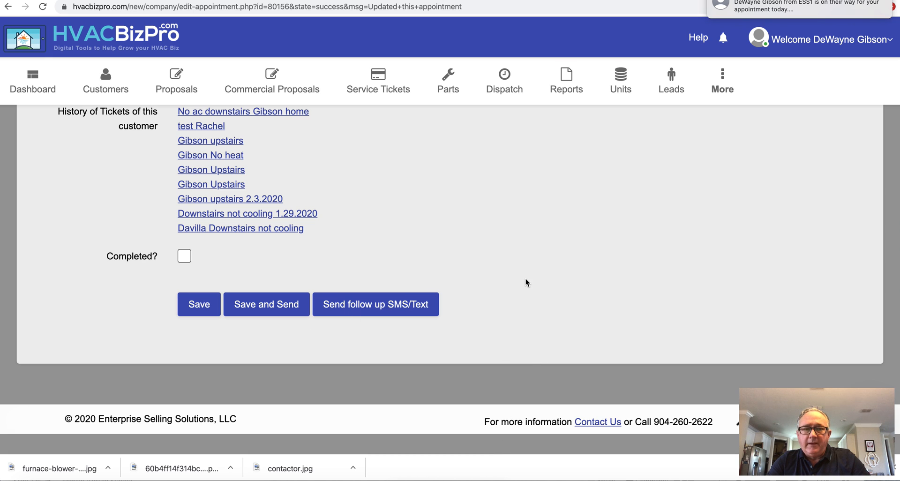
- Rotate the appointment's Street View panorama away from the parked truck toward the blue house
{"action": "scroll", "coordinate": [525, 278], "scroll_direction": "up", "scroll_amount": 5}
{"action": "scroll", "coordinate": [525, 278], "scroll_direction": "up", "scroll_amount": 15}
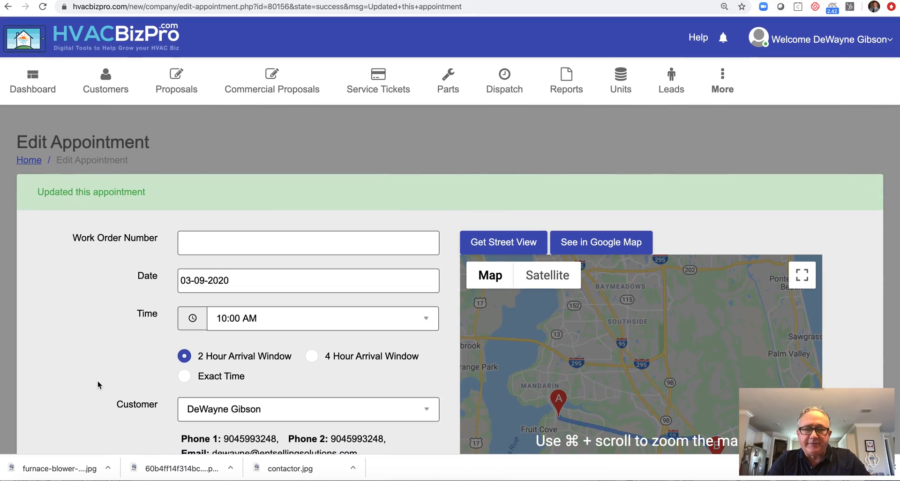
{"action": "scroll", "coordinate": [97, 382], "scroll_direction": "down", "scroll_amount": 4}
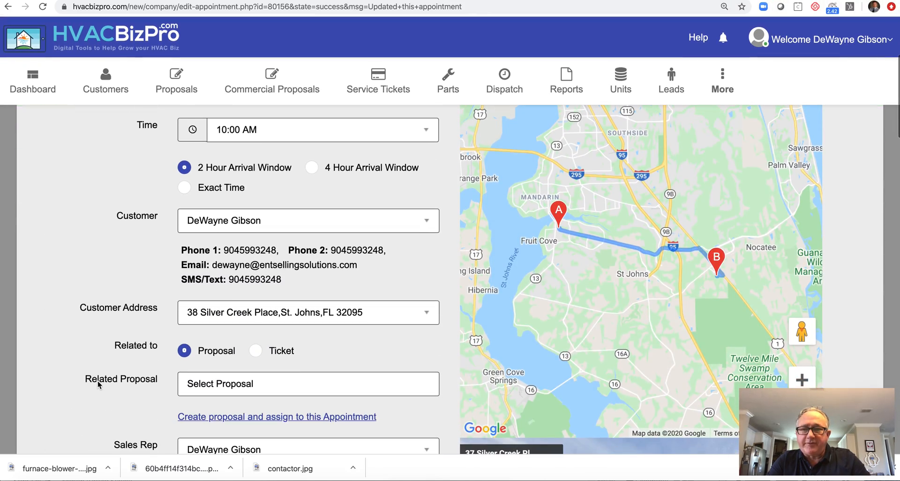
{"action": "scroll", "coordinate": [98, 384], "scroll_direction": "up", "scroll_amount": 2}
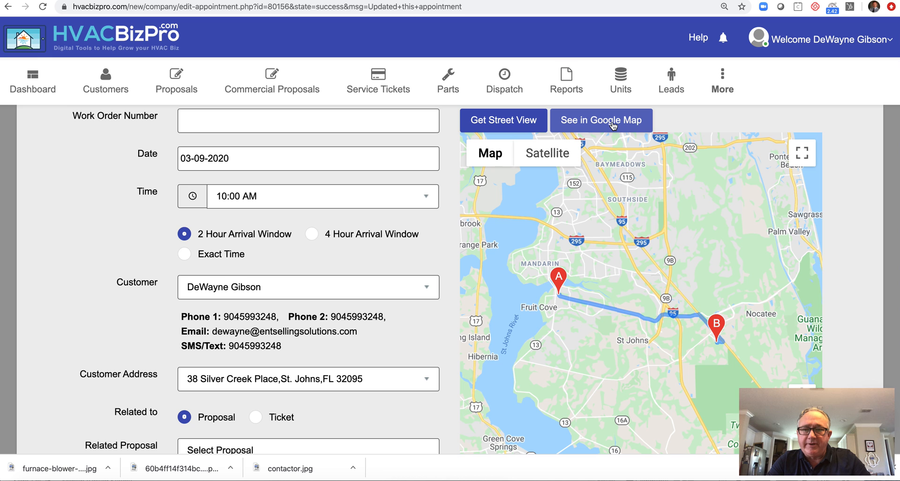
{"action": "scroll", "coordinate": [128, 300], "scroll_direction": "down", "scroll_amount": 5}
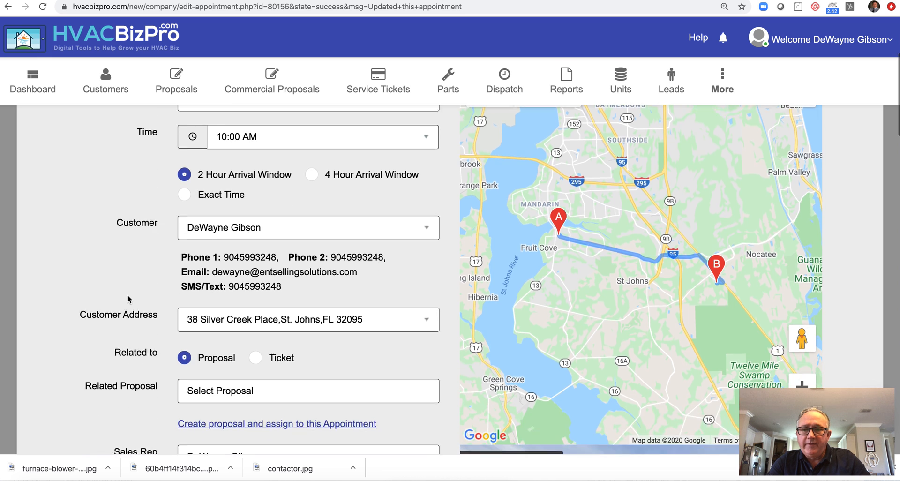
{"action": "scroll", "coordinate": [128, 300], "scroll_direction": "down", "scroll_amount": 5}
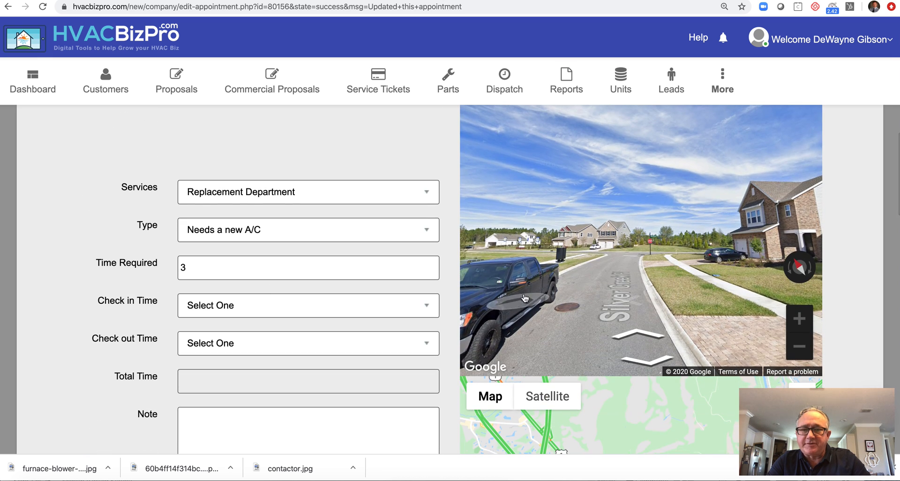
{"action": "left_click_drag", "start_coordinate": [762, 313], "coordinate": [773, 315]}
{"action": "left_click_drag", "start_coordinate": [596, 285], "coordinate": [764, 286]}
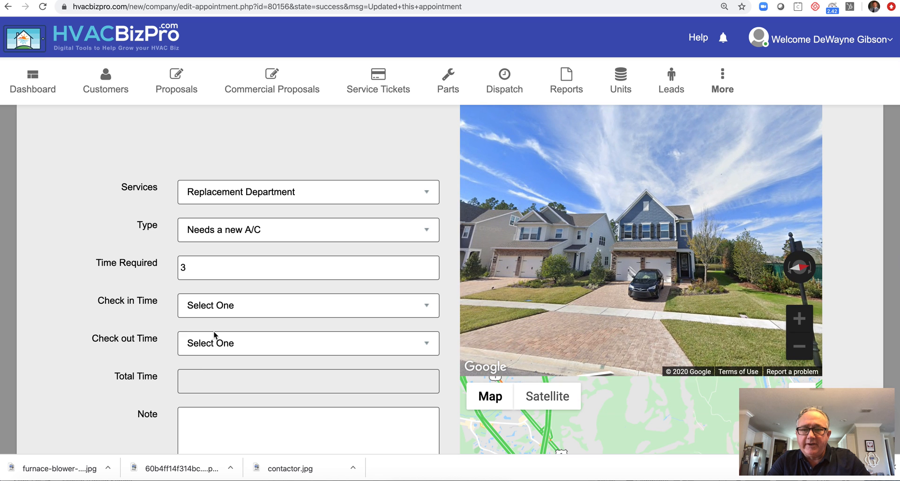
{"action": "scroll", "coordinate": [48, 336], "scroll_direction": "down", "scroll_amount": 6}
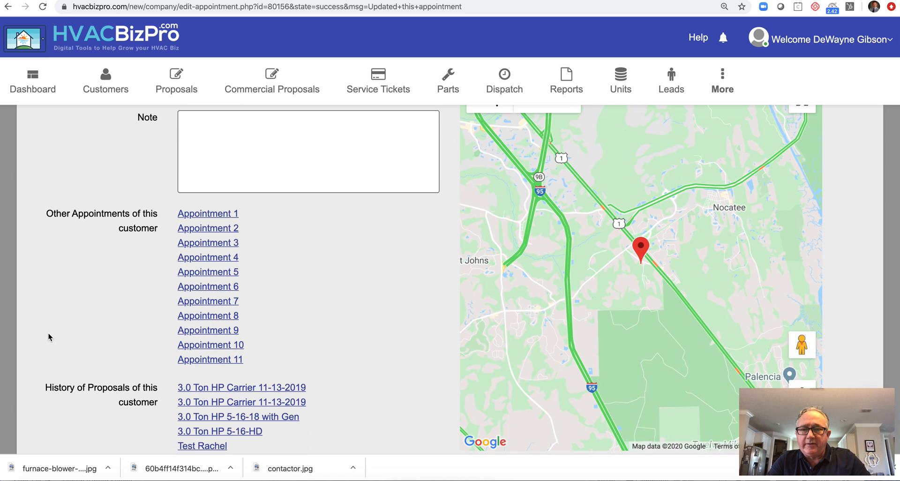
{"action": "scroll", "coordinate": [49, 336], "scroll_direction": "up", "scroll_amount": 6}
{"action": "scroll", "coordinate": [49, 337], "scroll_direction": "down", "scroll_amount": 6}
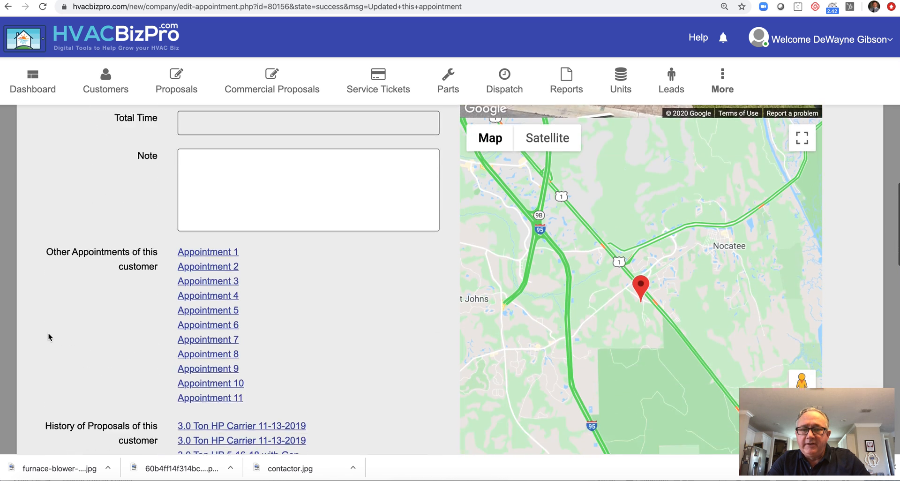
{"action": "scroll", "coordinate": [49, 336], "scroll_direction": "down", "scroll_amount": 1}
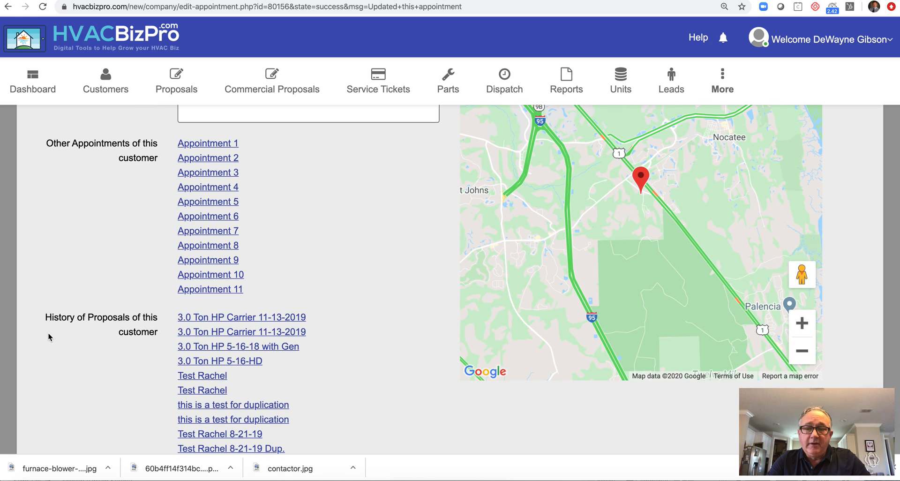
{"action": "scroll", "coordinate": [49, 336], "scroll_direction": "down", "scroll_amount": 3}
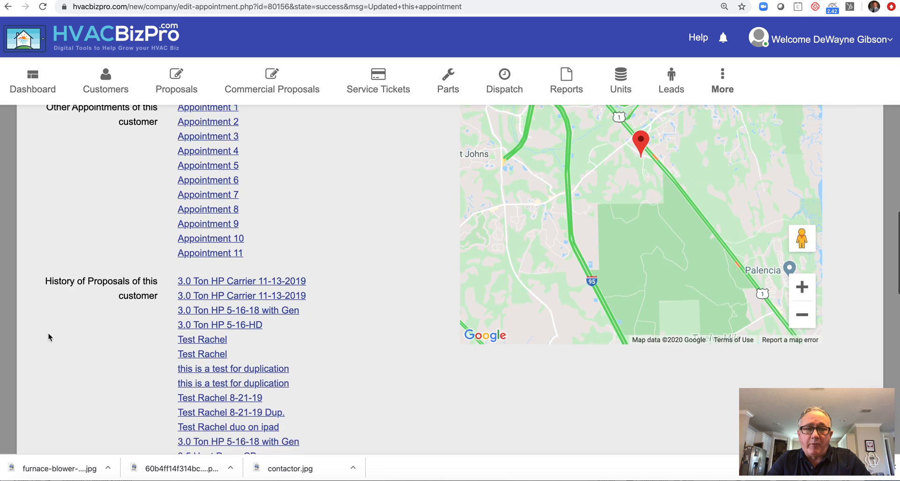
{"action": "scroll", "coordinate": [49, 336], "scroll_direction": "down", "scroll_amount": 10}
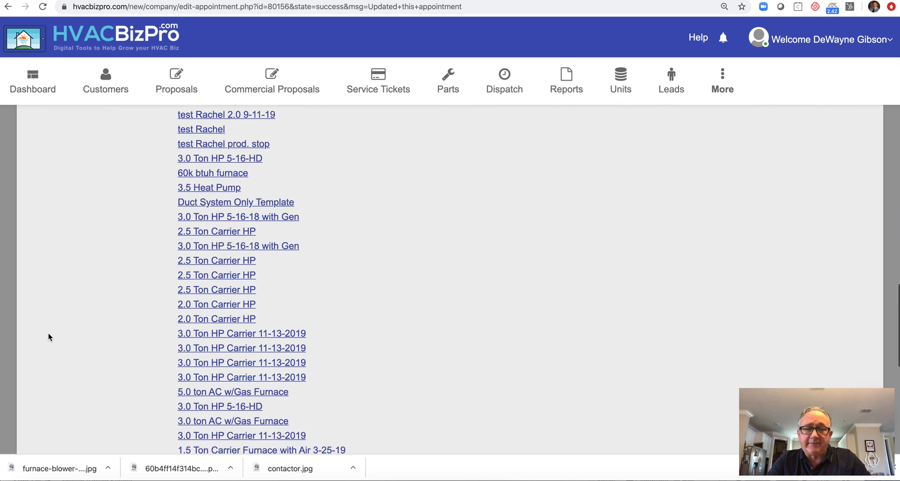
{"action": "scroll", "coordinate": [49, 336], "scroll_direction": "down", "scroll_amount": 1}
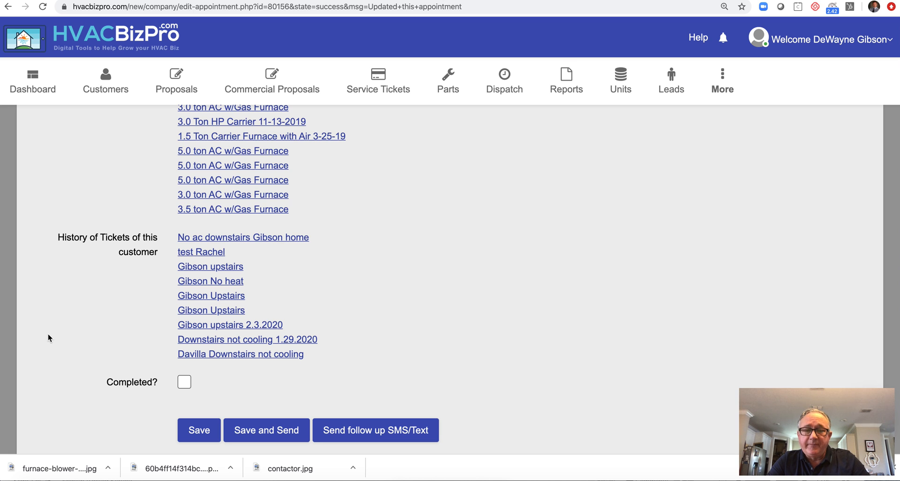
{"action": "scroll", "coordinate": [45, 333], "scroll_direction": "up", "scroll_amount": 15}
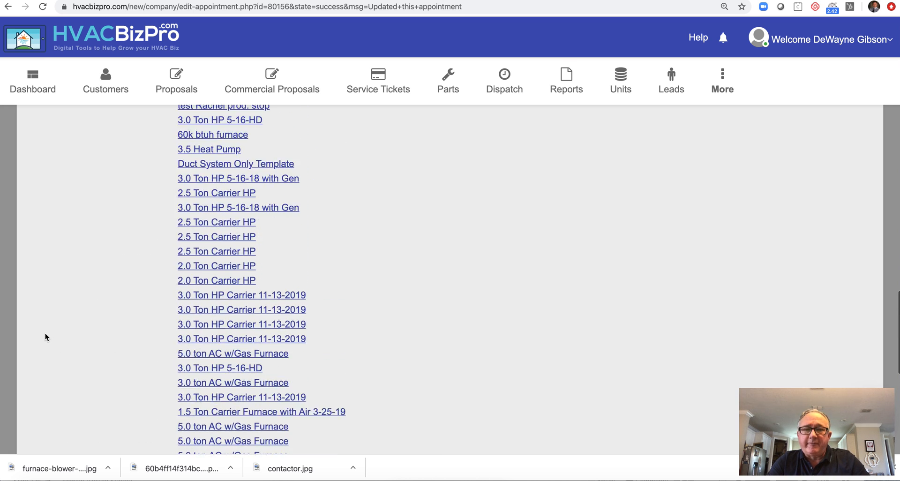
{"action": "scroll", "coordinate": [45, 333], "scroll_direction": "up", "scroll_amount": 8}
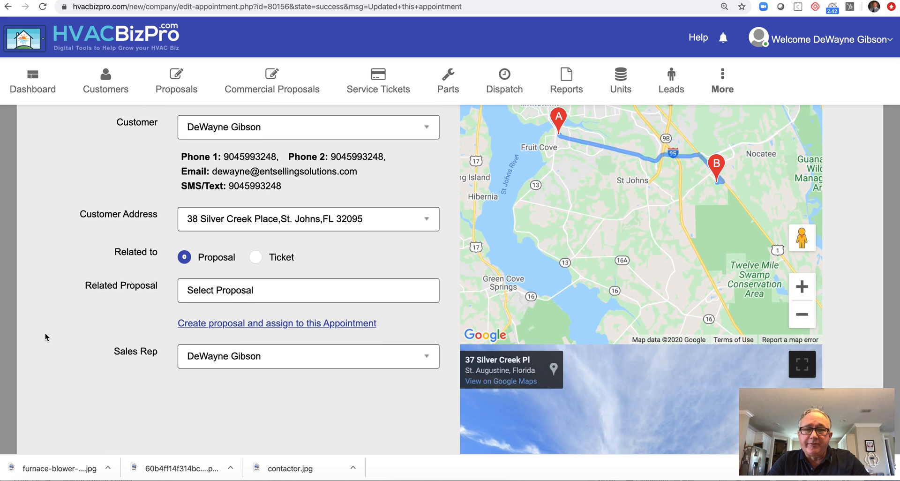
- Create a proposal linked to this appointment from the existing 3.0 ton AC w/Gas Furnace template
{"action": "scroll", "coordinate": [45, 337], "scroll_direction": "down", "scroll_amount": 1}
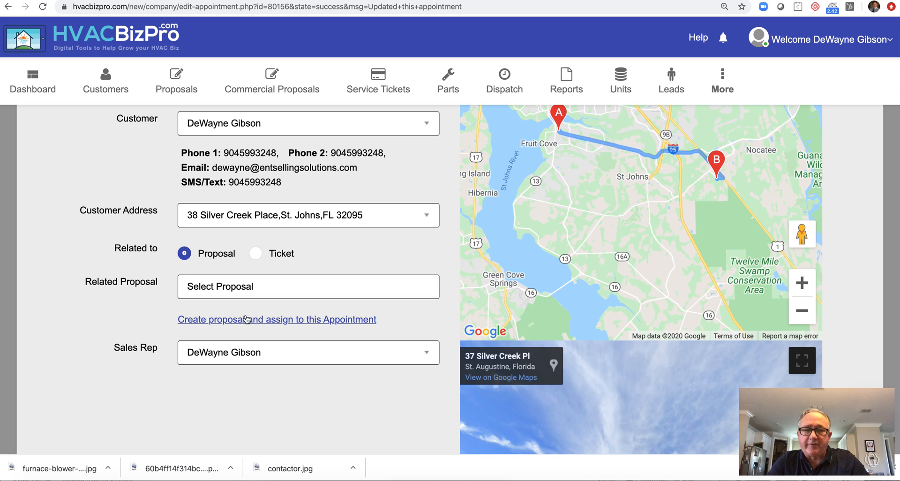
{"action": "left_click", "coordinate": [275, 319]}
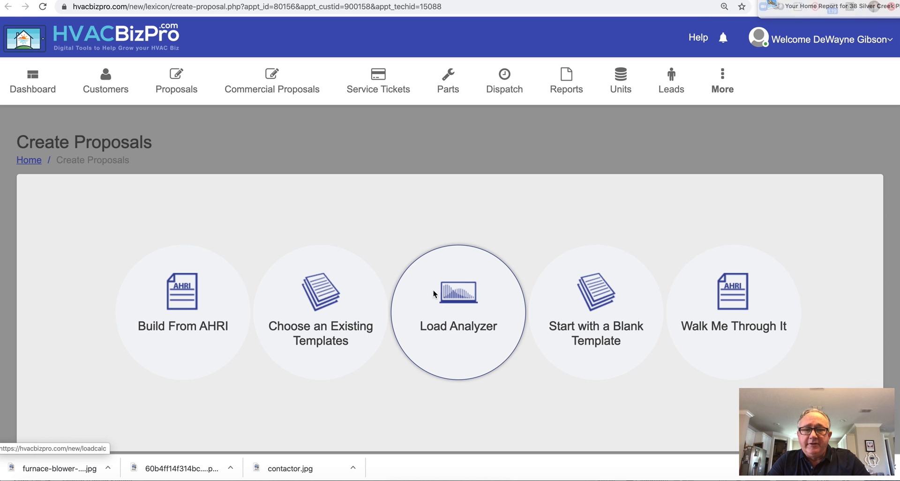
{"action": "left_click", "coordinate": [321, 310]}
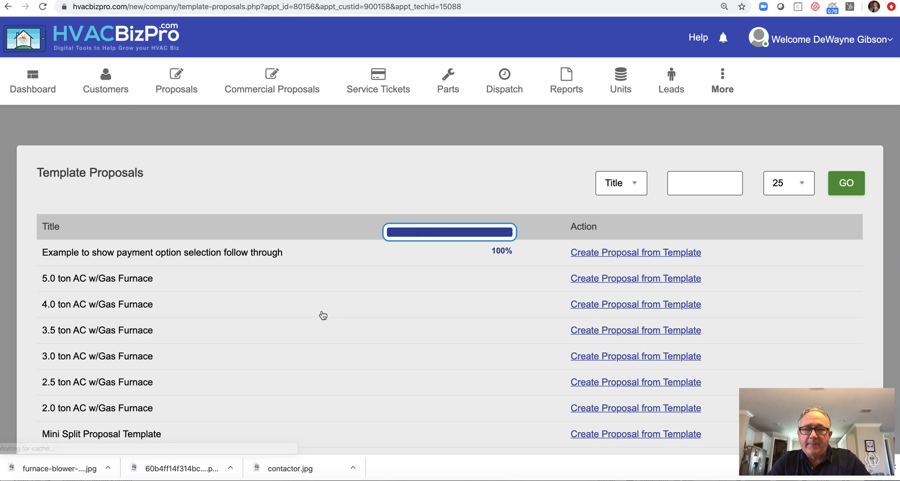
{"action": "scroll", "coordinate": [323, 314], "scroll_direction": "down", "scroll_amount": 3}
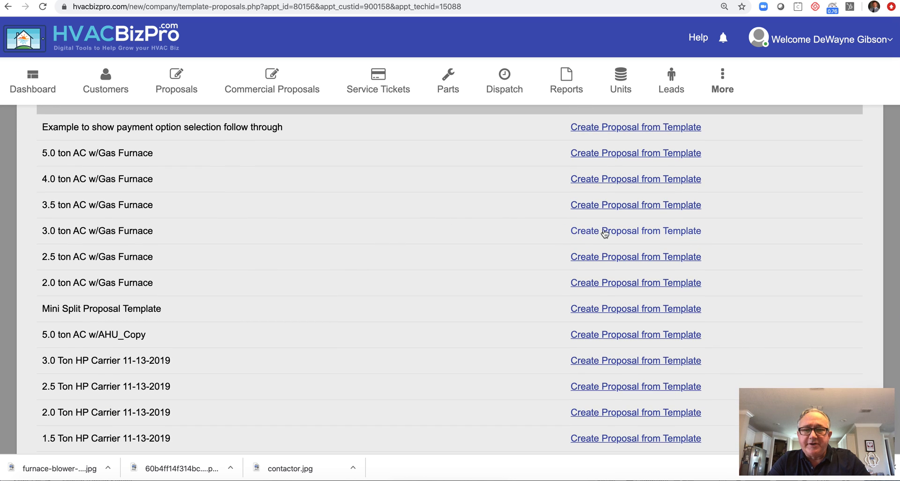
{"action": "left_click", "coordinate": [634, 231]}
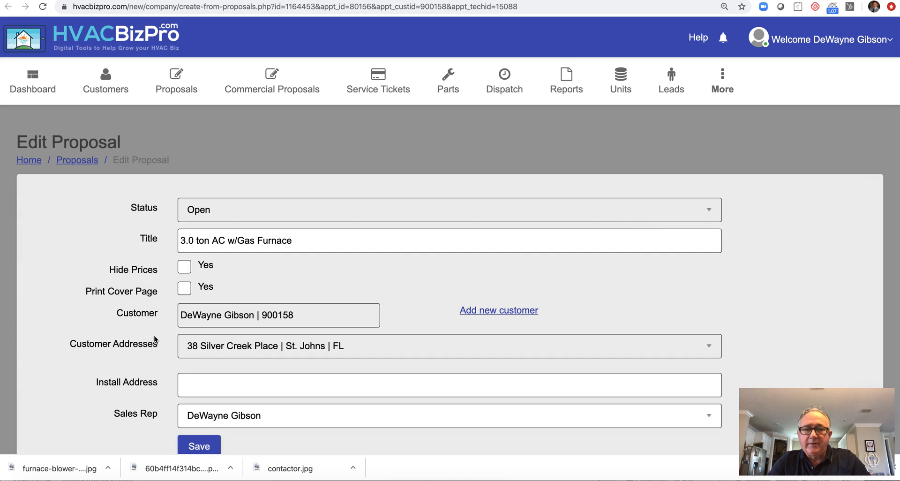
- Tick Print Cover Page and save the 3.0 ton AC w/Gas Furnace proposal
{"action": "scroll", "coordinate": [154, 336], "scroll_direction": "down", "scroll_amount": 3}
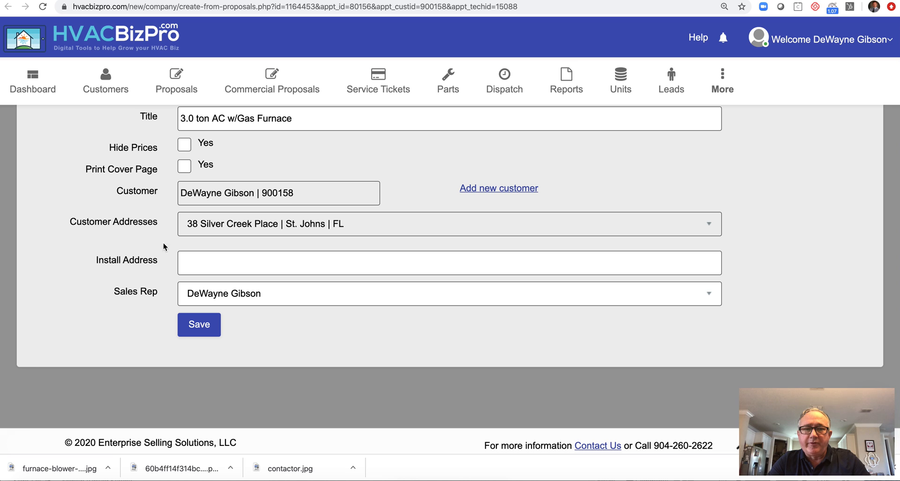
{"action": "left_click", "coordinate": [185, 166]}
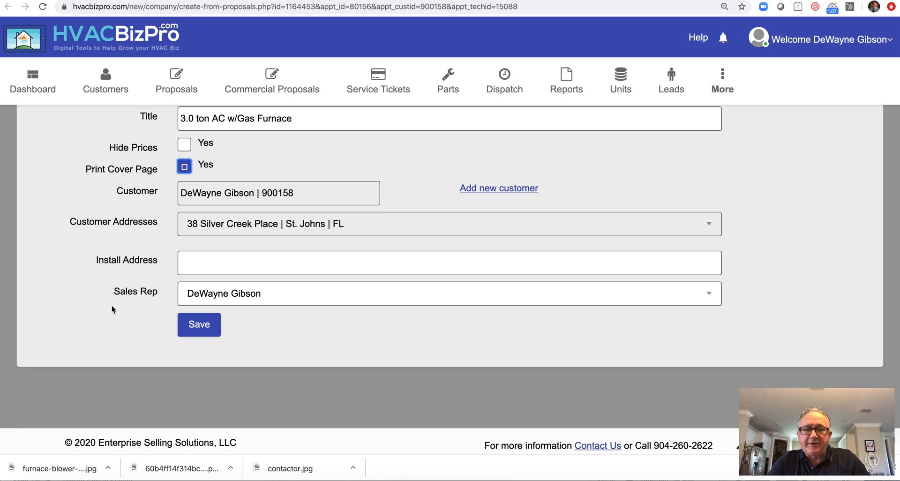
{"action": "left_click", "coordinate": [200, 325]}
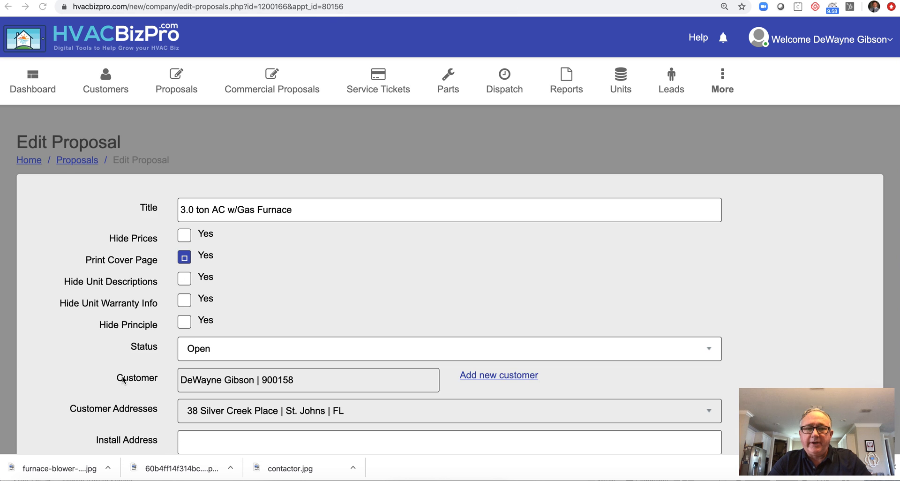
- Review the Edit Proposal page, showing and then hiding the AHRI match-up row
{"action": "scroll", "coordinate": [110, 355], "scroll_direction": "down", "scroll_amount": 4}
{"action": "scroll", "coordinate": [110, 355], "scroll_direction": "down", "scroll_amount": 8}
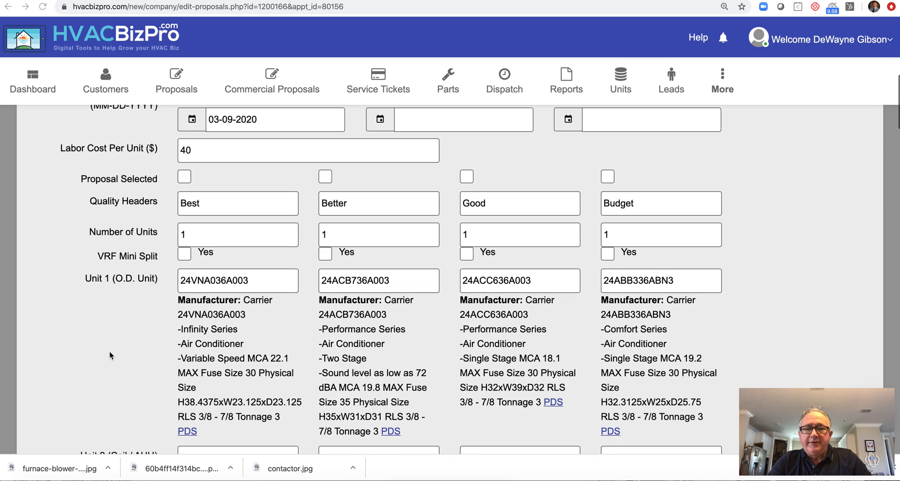
{"action": "scroll", "coordinate": [109, 355], "scroll_direction": "down", "scroll_amount": 2}
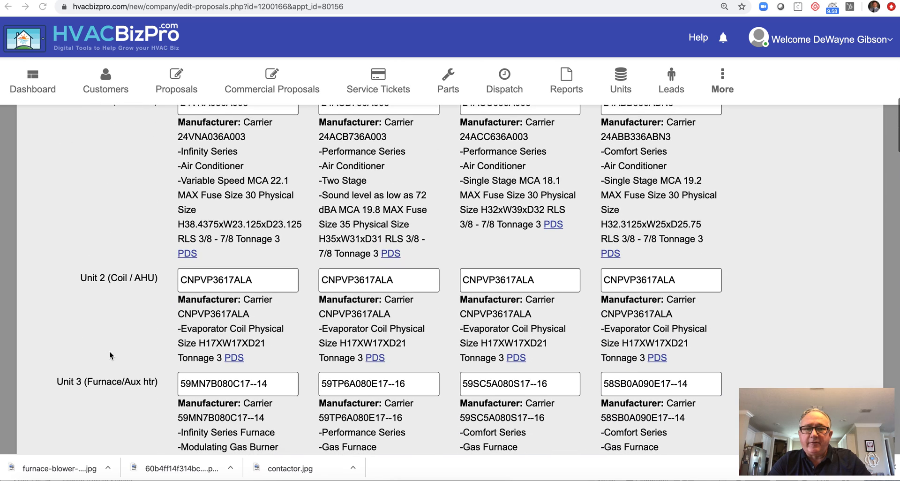
{"action": "scroll", "coordinate": [108, 350], "scroll_direction": "down", "scroll_amount": 1}
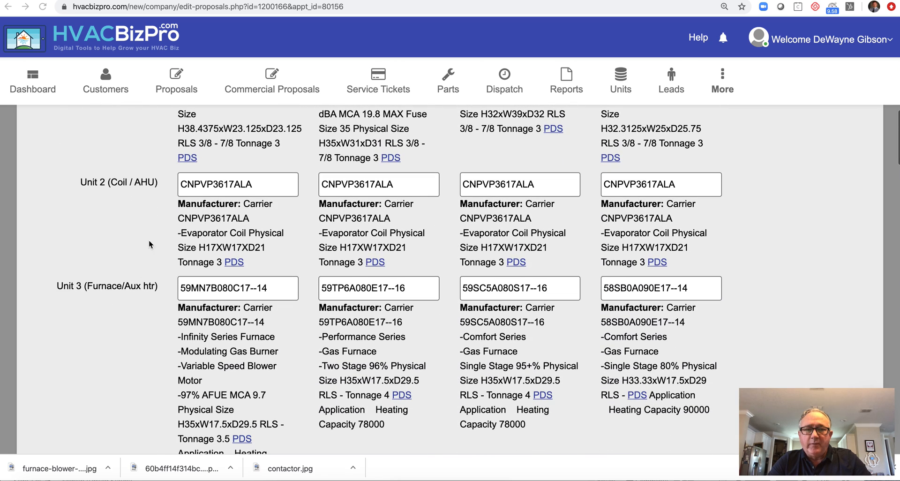
{"action": "left_click", "coordinate": [117, 186]}
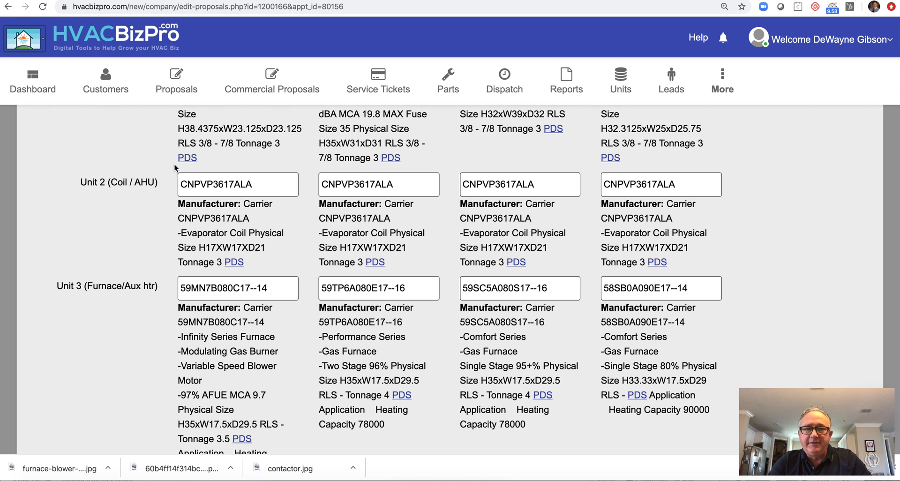
{"action": "scroll", "coordinate": [108, 243], "scroll_direction": "down", "scroll_amount": 4}
{"action": "scroll", "coordinate": [109, 244], "scroll_direction": "down", "scroll_amount": 6}
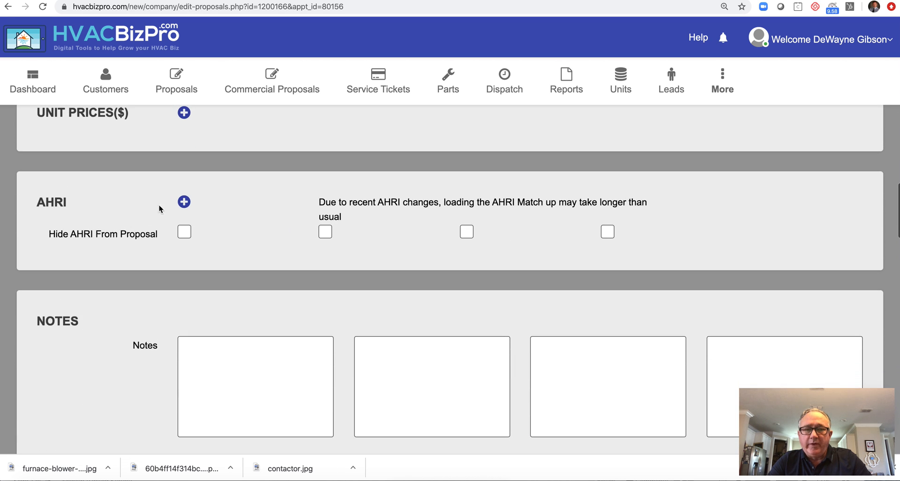
{"action": "left_click", "coordinate": [184, 202]}
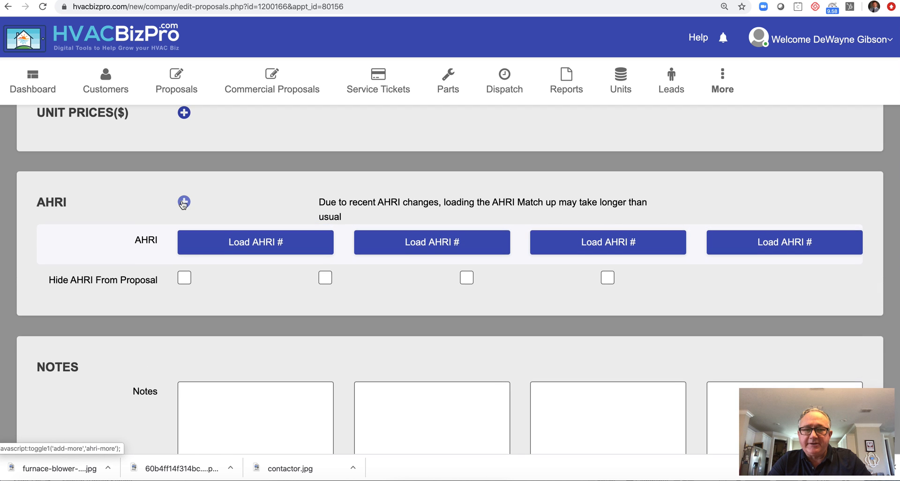
{"action": "left_click", "coordinate": [183, 203]}
{"action": "scroll", "coordinate": [128, 285], "scroll_direction": "down", "scroll_amount": 4}
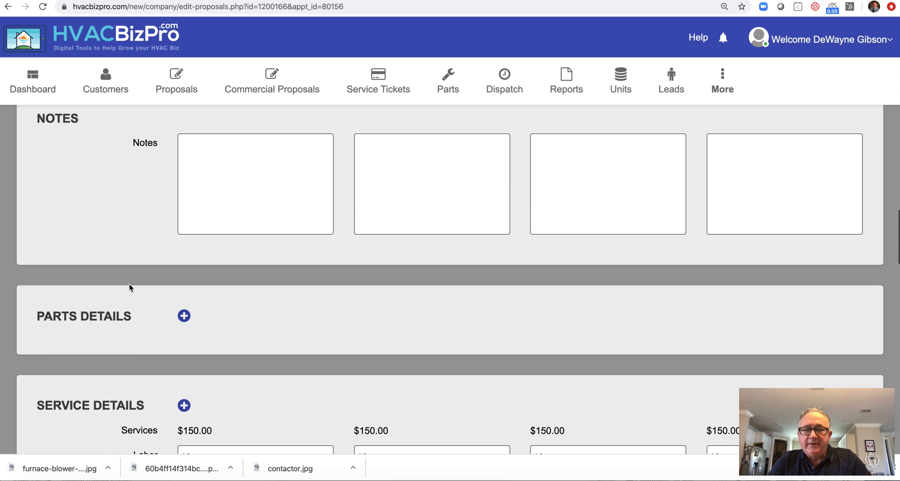
{"action": "scroll", "coordinate": [130, 287], "scroll_direction": "down", "scroll_amount": 3}
- Bulk-add the 18-5 and 3 Ton Duct Work parts to every proposal option
{"action": "left_click", "coordinate": [184, 192]}
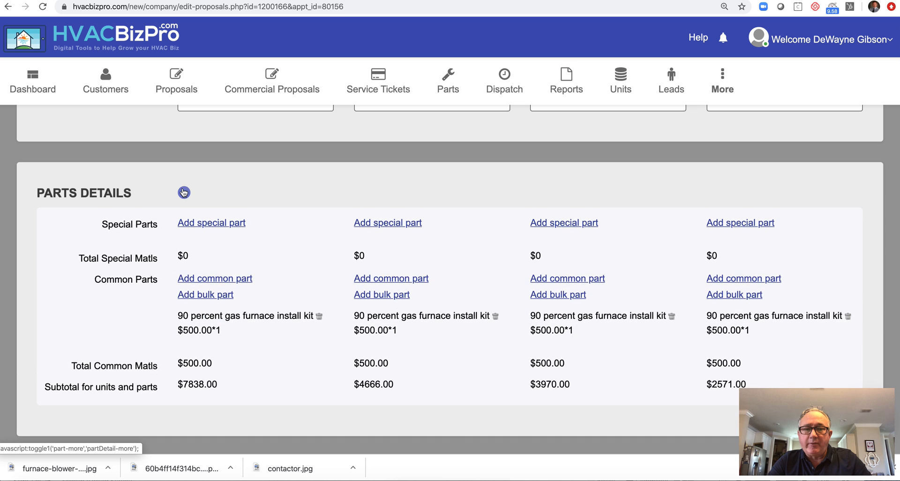
{"action": "left_click", "coordinate": [194, 294]}
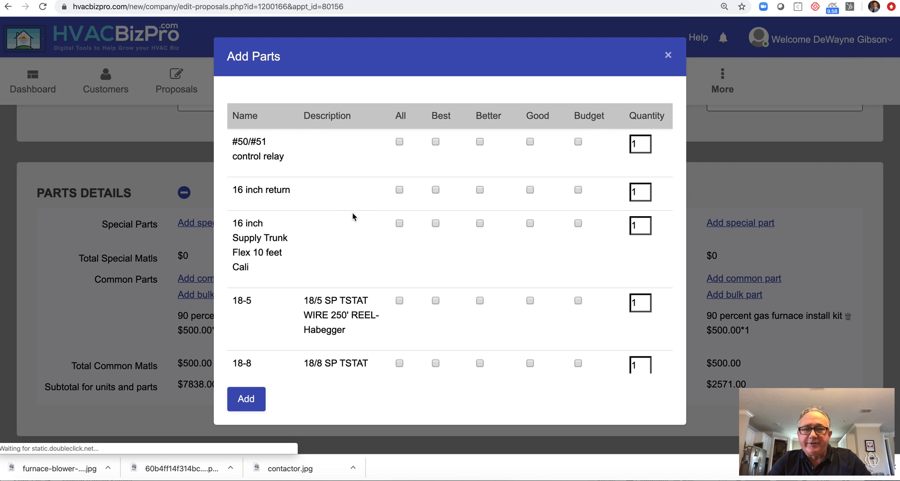
{"action": "scroll", "coordinate": [398, 267], "scroll_direction": "down", "scroll_amount": 5}
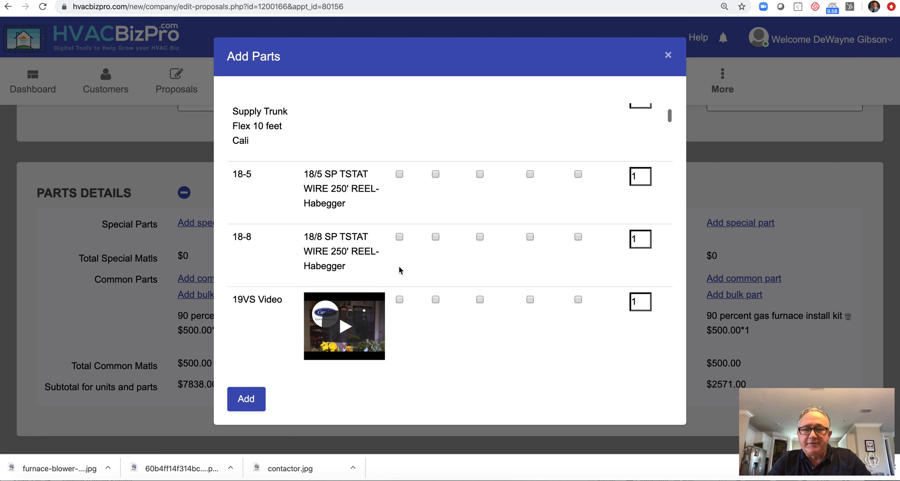
{"action": "left_click", "coordinate": [398, 175]}
{"action": "scroll", "coordinate": [253, 296], "scroll_direction": "down", "scroll_amount": 10}
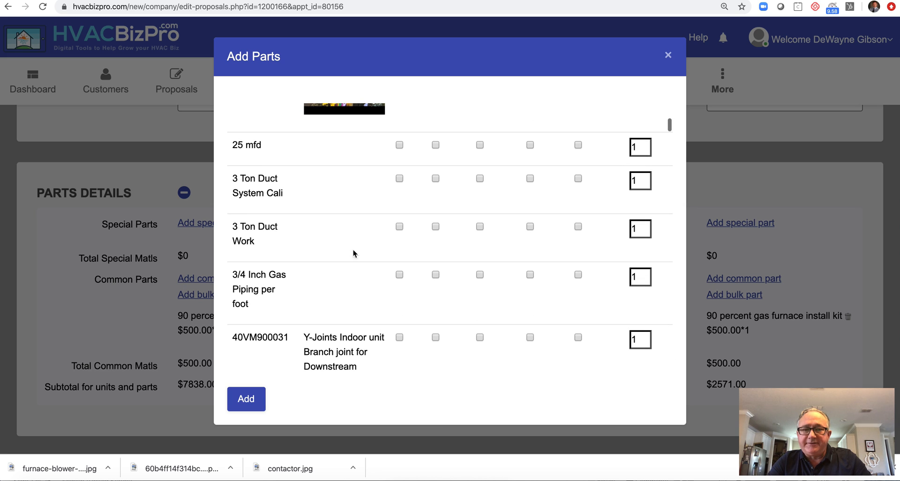
{"action": "left_click", "coordinate": [399, 226]}
{"action": "left_click", "coordinate": [243, 399]}
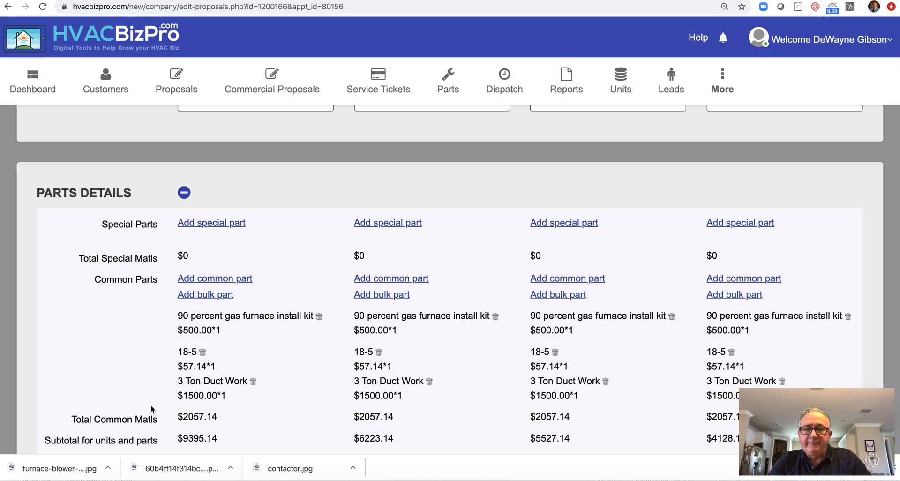
{"action": "scroll", "coordinate": [110, 342], "scroll_direction": "down", "scroll_amount": 3}
{"action": "scroll", "coordinate": [110, 345], "scroll_direction": "down", "scroll_amount": 5}
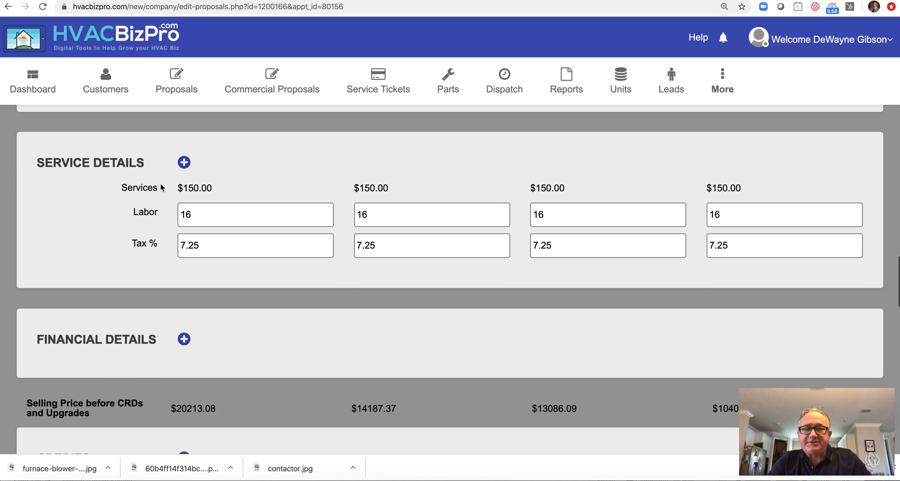
- Activate Attic Installation and White Glove Service ($600.00) in the Service Details section
{"action": "left_click", "coordinate": [184, 162]}
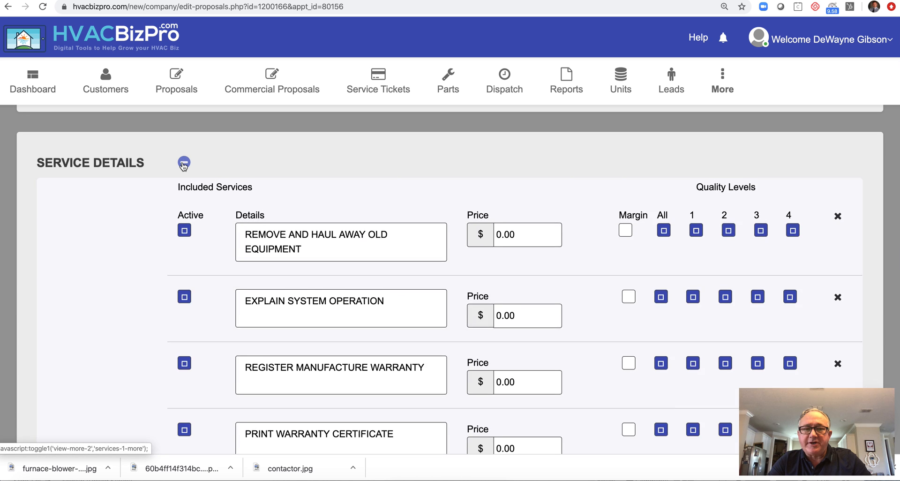
{"action": "scroll", "coordinate": [103, 294], "scroll_direction": "down", "scroll_amount": 3}
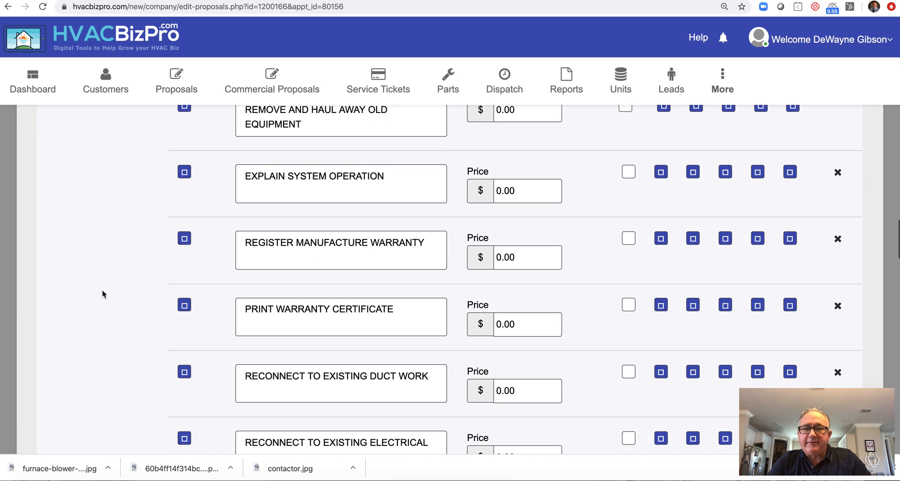
{"action": "scroll", "coordinate": [103, 294], "scroll_direction": "down", "scroll_amount": 2}
{"action": "scroll", "coordinate": [102, 294], "scroll_direction": "down", "scroll_amount": 6}
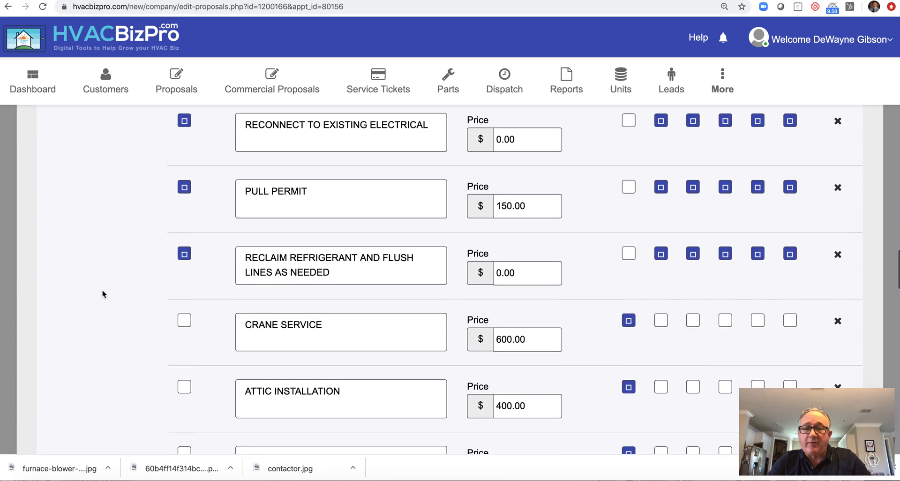
{"action": "left_click", "coordinate": [184, 286]}
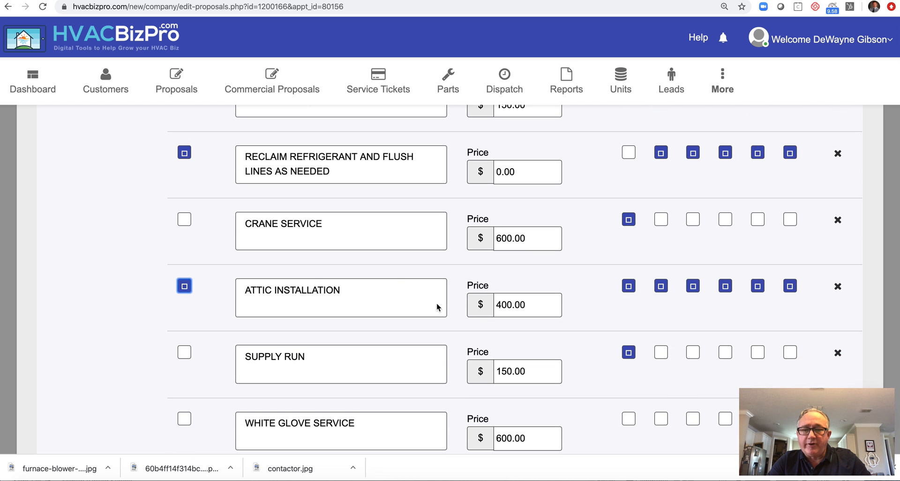
{"action": "scroll", "coordinate": [155, 359], "scroll_direction": "down", "scroll_amount": 5}
{"action": "left_click", "coordinate": [184, 216]}
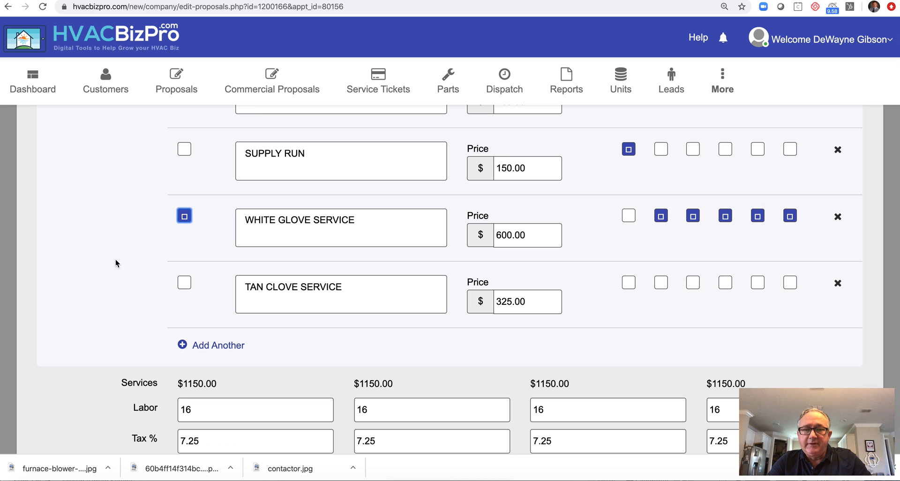
{"action": "scroll", "coordinate": [133, 285], "scroll_direction": "down", "scroll_amount": 3}
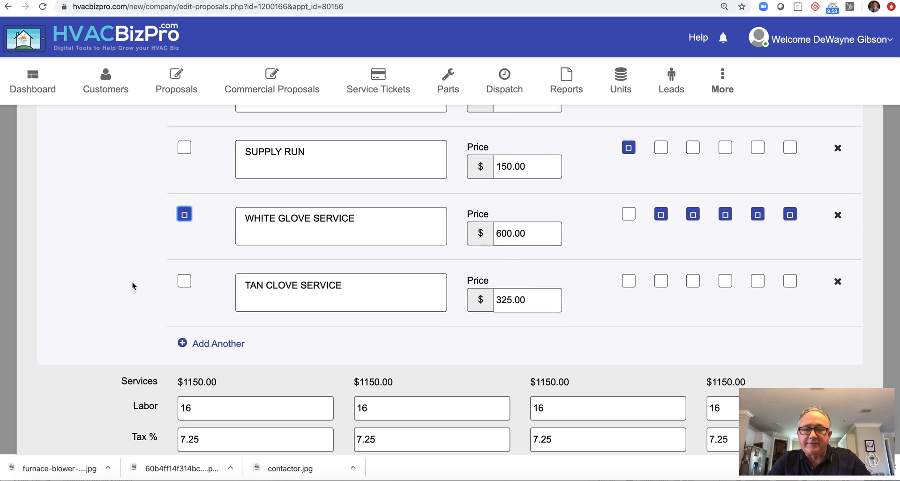
{"action": "scroll", "coordinate": [133, 285], "scroll_direction": "down", "scroll_amount": 4}
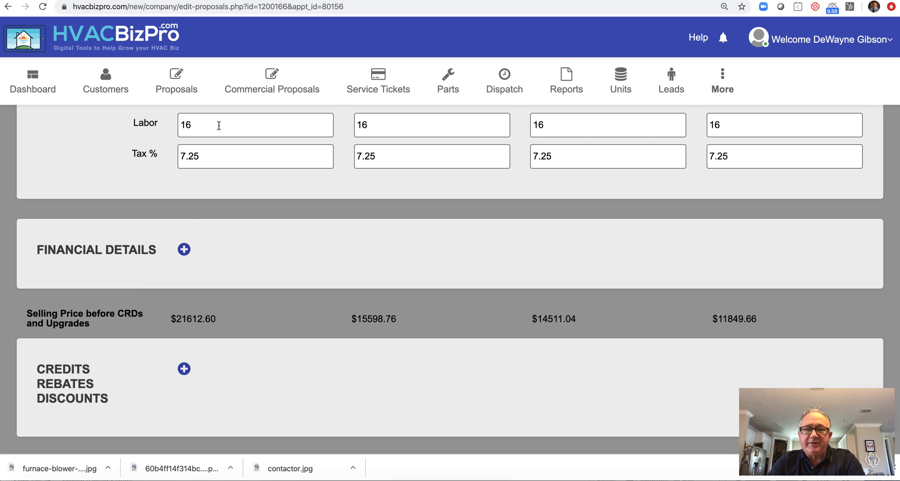
- Set the four options' labor hours to 2, 24, 2 and 24
{"action": "left_click_drag", "start_coordinate": [219, 126], "coordinate": [171, 128]}
{"action": "type", "text": "24"}
{"action": "key", "text": "Tab"}
{"action": "type", "text": "24"}
{"action": "key", "text": "Tab"}
{"action": "type", "text": "2"}
{"action": "key", "text": "Tab"}
{"action": "type", "text": "24"}
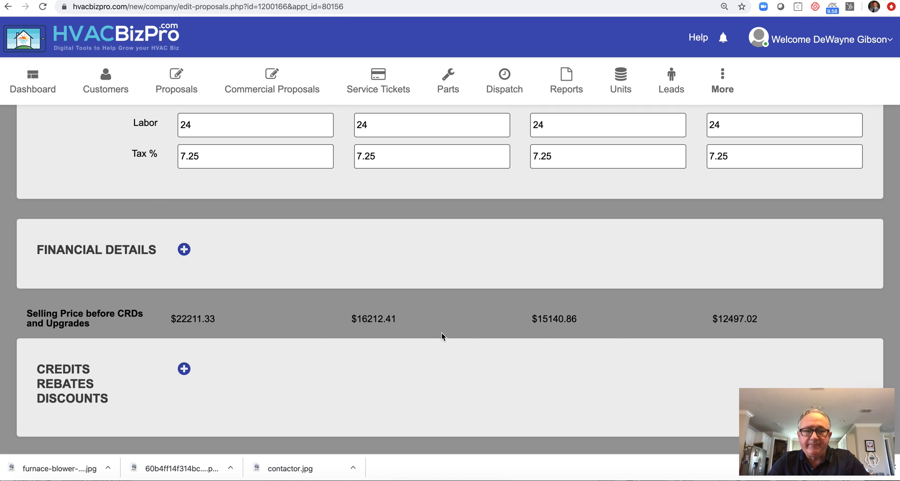
- Expand the Financial Details section and look over its figures
{"action": "left_click", "coordinate": [184, 249]}
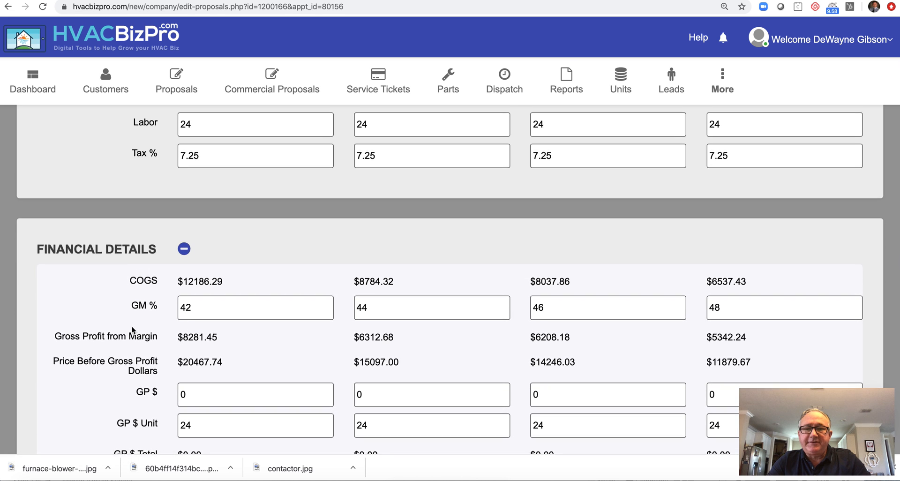
{"action": "scroll", "coordinate": [134, 328], "scroll_direction": "down", "scroll_amount": 3}
{"action": "scroll", "coordinate": [132, 329], "scroll_direction": "down", "scroll_amount": 3}
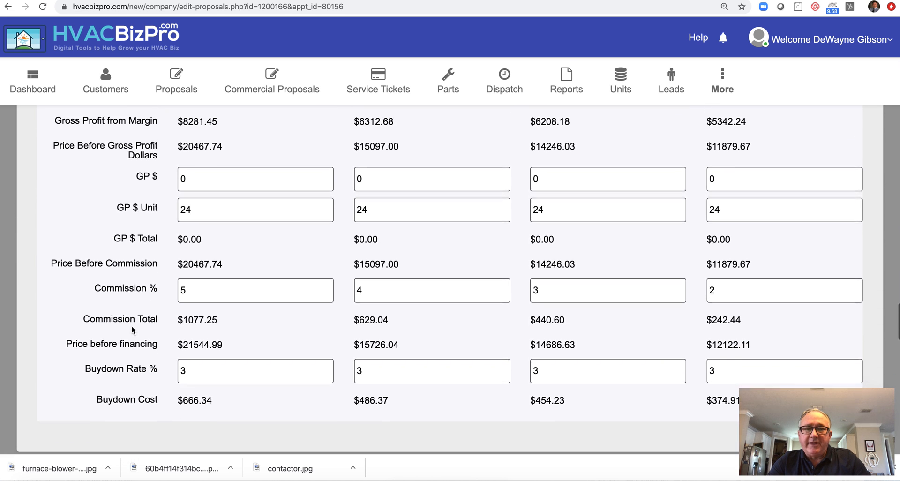
{"action": "scroll", "coordinate": [131, 328], "scroll_direction": "up", "scroll_amount": 2}
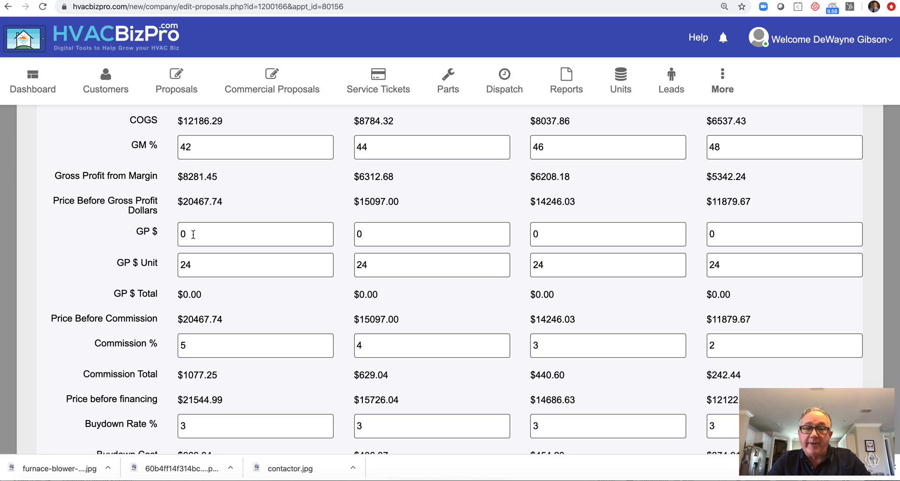
{"action": "scroll", "coordinate": [93, 335], "scroll_direction": "down", "scroll_amount": 3}
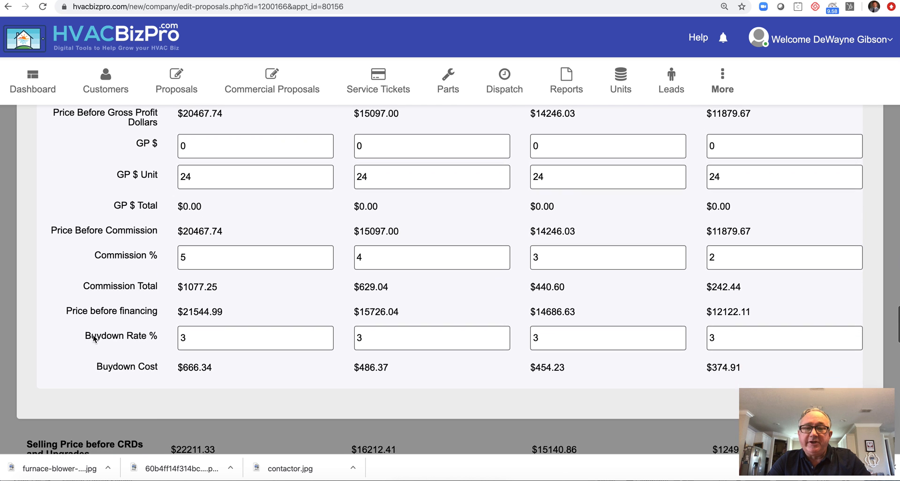
{"action": "scroll", "coordinate": [93, 335], "scroll_direction": "down", "scroll_amount": 1}
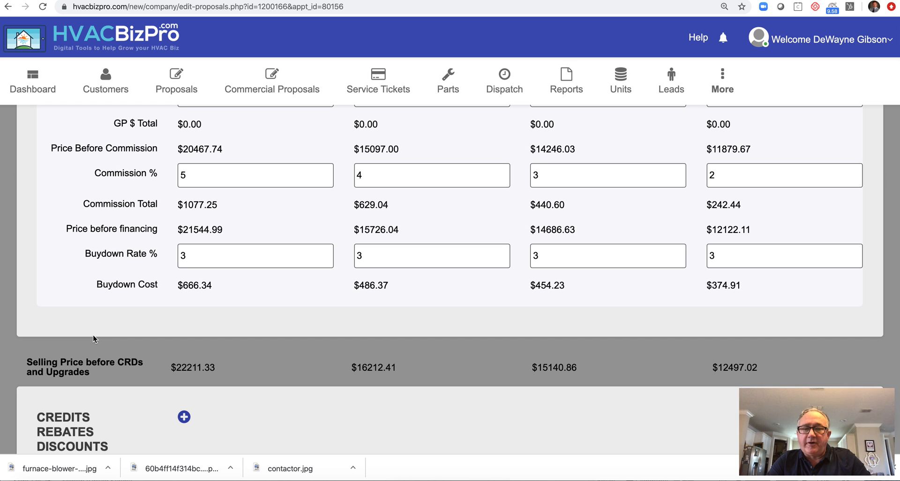
{"action": "scroll", "coordinate": [92, 334], "scroll_direction": "down", "scroll_amount": 5}
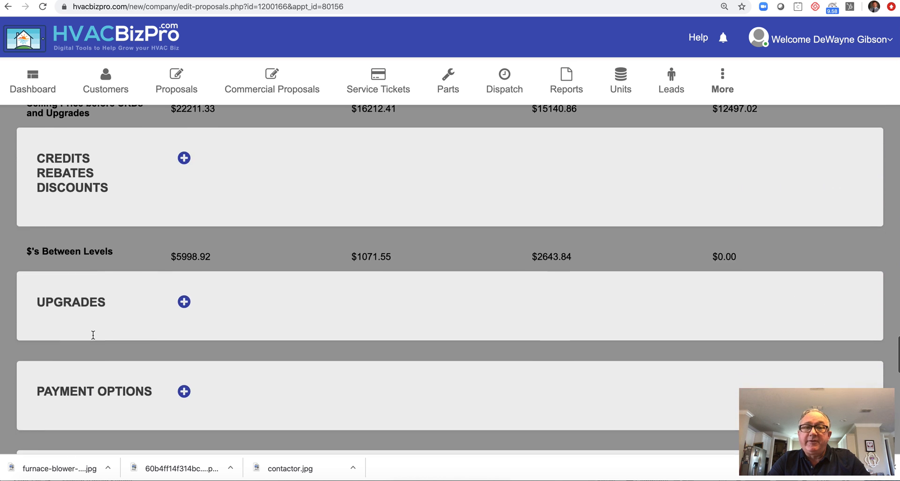
- Activate the $1200 Cool Cash Rebate for level 1 and 5% Senior Citizen Discount for all levels
{"action": "left_click", "coordinate": [184, 143]}
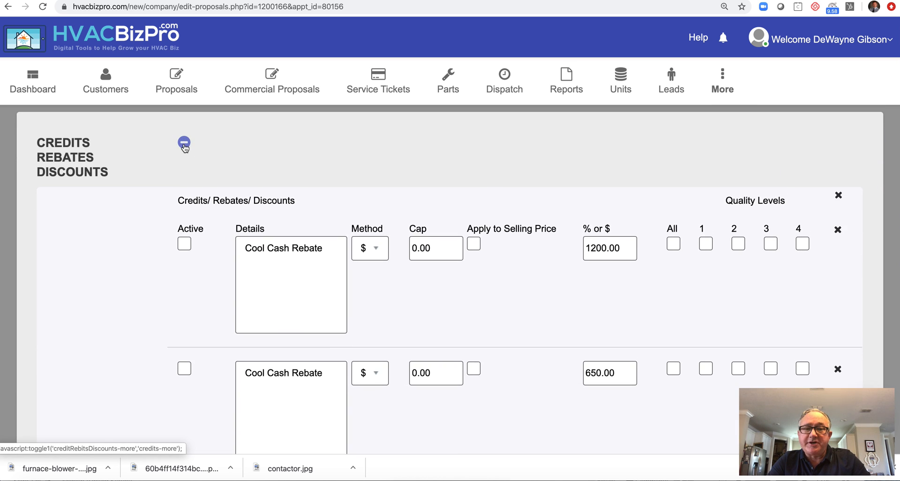
{"action": "left_click", "coordinate": [185, 244]}
{"action": "left_click", "coordinate": [706, 243]}
{"action": "scroll", "coordinate": [124, 373], "scroll_direction": "down", "scroll_amount": 10}
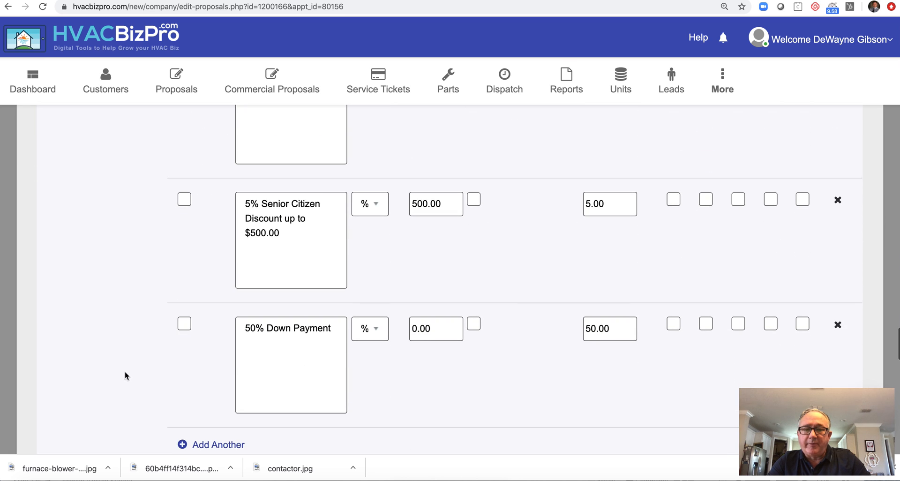
{"action": "left_click", "coordinate": [186, 199]}
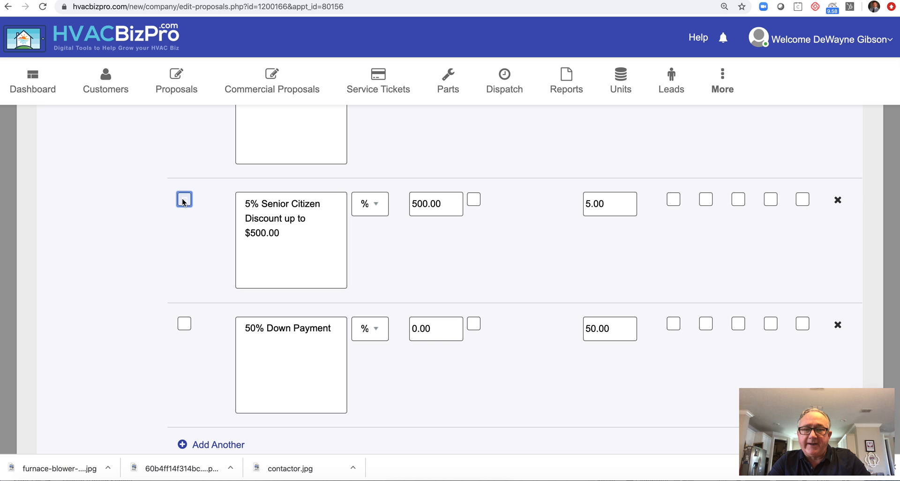
{"action": "left_click", "coordinate": [674, 200]}
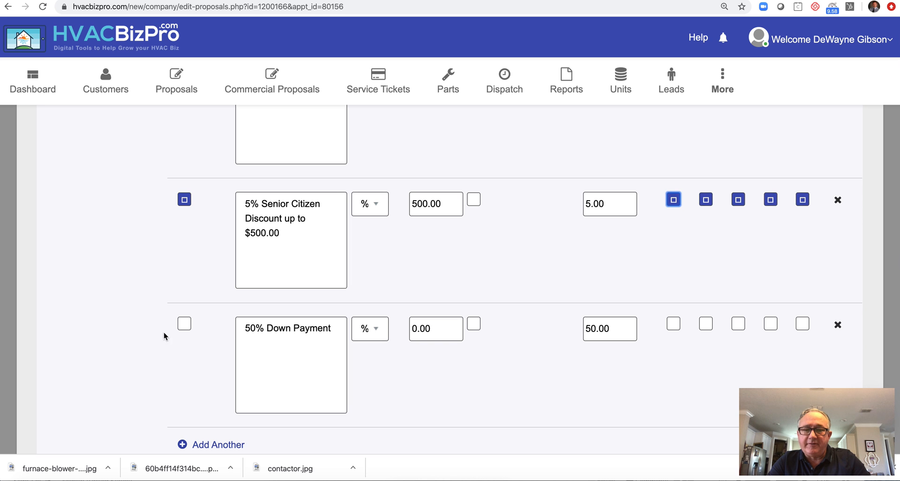
{"action": "scroll", "coordinate": [100, 313], "scroll_direction": "down", "scroll_amount": 7}
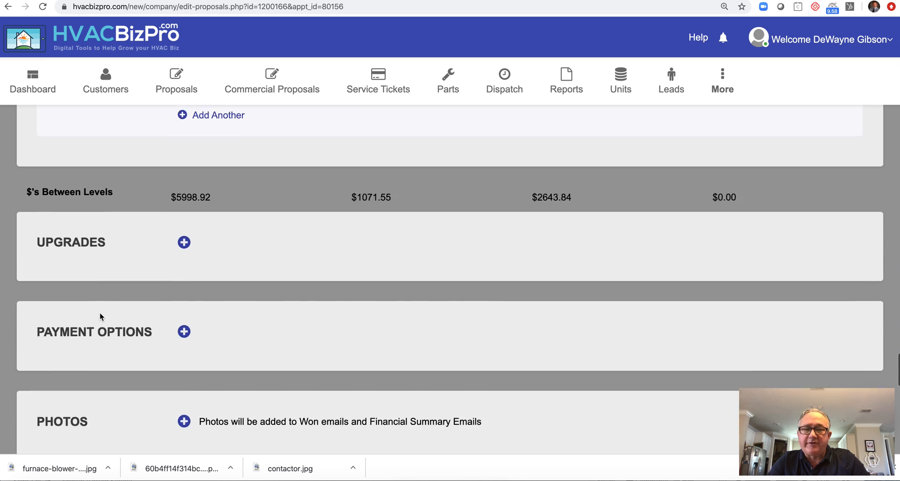
{"action": "scroll", "coordinate": [100, 313], "scroll_direction": "down", "scroll_amount": 2}
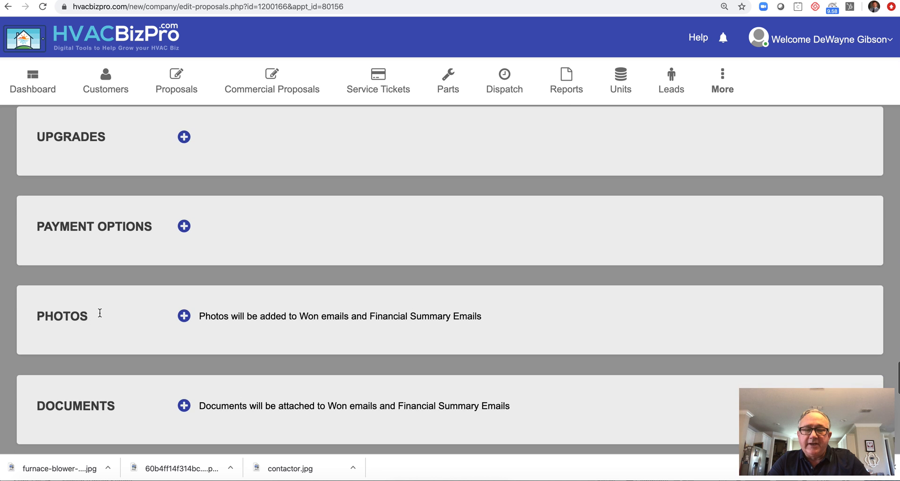
- Activate the April Aire 2210 Air Filter upgrade for All quality levels, then collapse Upgrades
{"action": "left_click", "coordinate": [183, 137]}
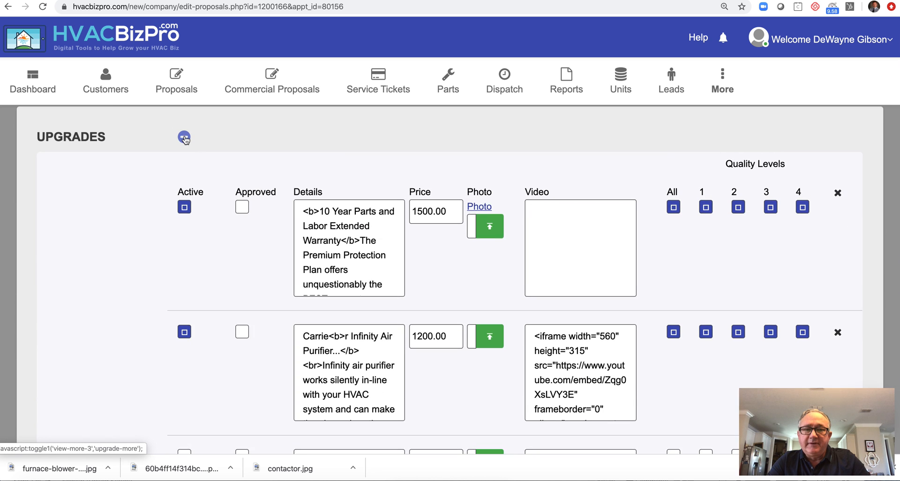
{"action": "scroll", "coordinate": [125, 252], "scroll_direction": "down", "scroll_amount": 4}
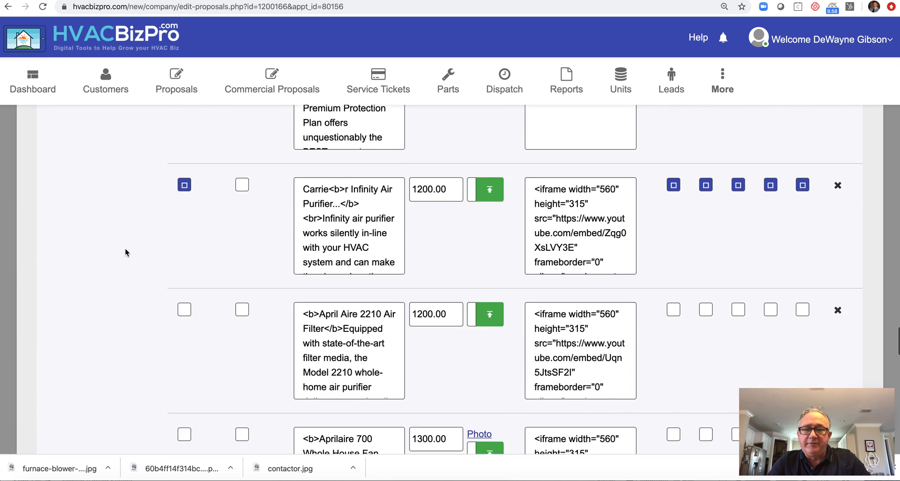
{"action": "left_click", "coordinate": [184, 280]}
{"action": "left_click", "coordinate": [673, 282]}
{"action": "scroll", "coordinate": [129, 207], "scroll_direction": "up", "scroll_amount": 6}
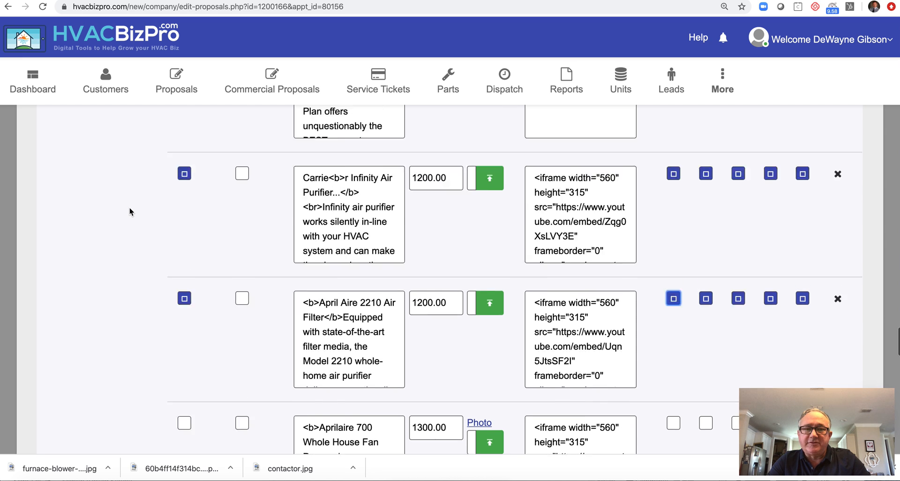
{"action": "left_click", "coordinate": [182, 227]}
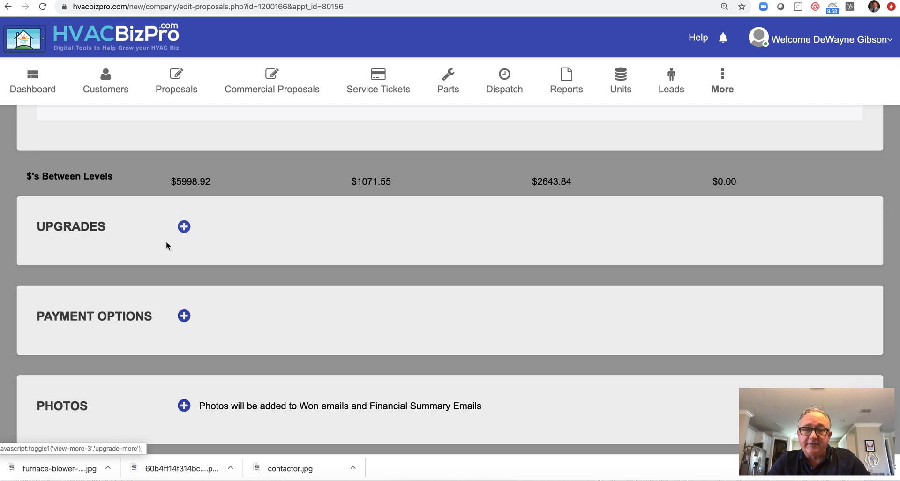
- Enable Spectrum AC Financing as a payment option in all four proposal columns
{"action": "left_click", "coordinate": [183, 315]}
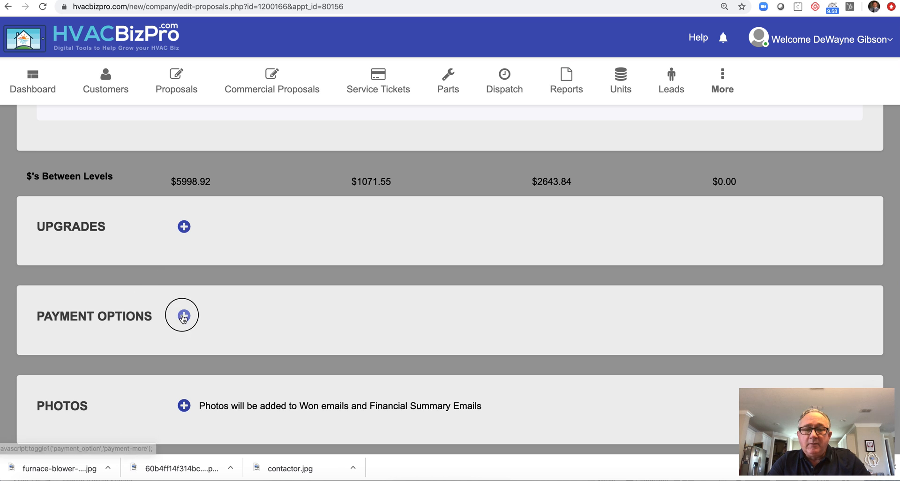
{"action": "scroll", "coordinate": [99, 359], "scroll_direction": "down", "scroll_amount": 3}
{"action": "scroll", "coordinate": [100, 364], "scroll_direction": "down", "scroll_amount": 2}
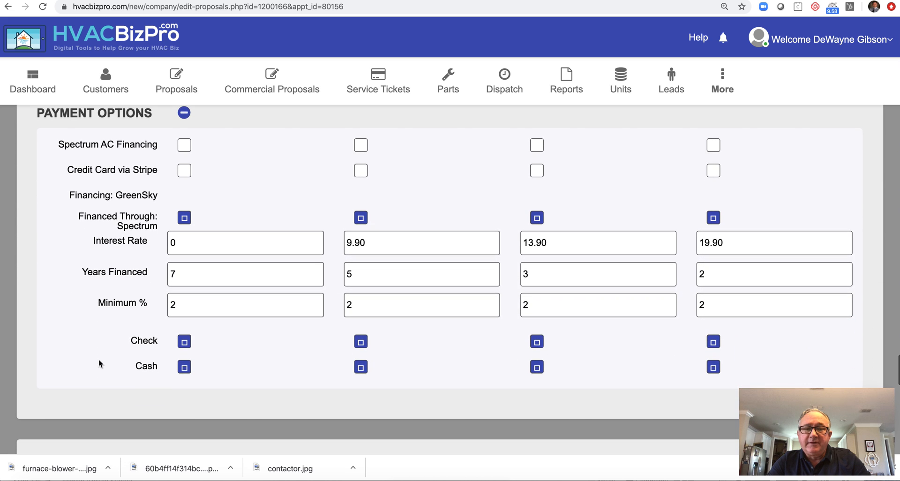
{"action": "left_click", "coordinate": [182, 145]}
{"action": "left_click", "coordinate": [364, 145]}
{"action": "left_click", "coordinate": [536, 146]}
{"action": "left_click", "coordinate": [719, 145]}
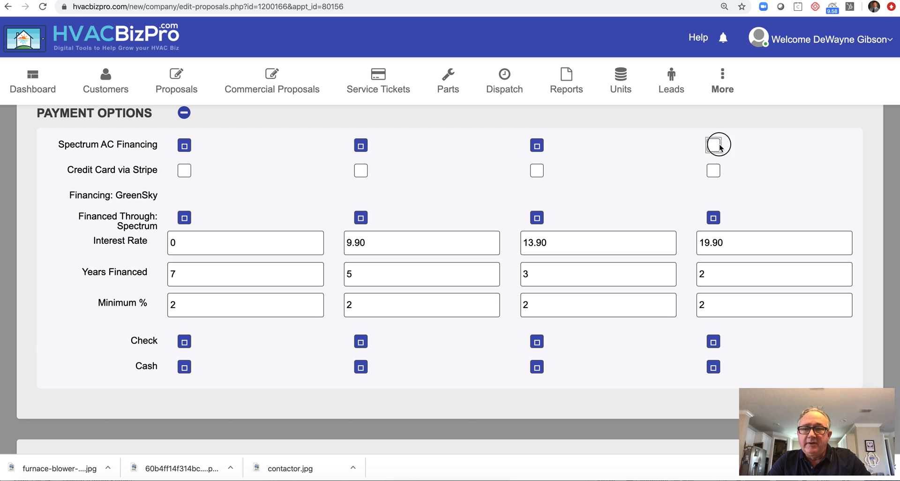
- Enable Credit Card via Stripe as a payment option in all four proposal columns
{"action": "left_click", "coordinate": [179, 173]}
{"action": "left_click", "coordinate": [360, 172]}
{"action": "left_click", "coordinate": [532, 178]}
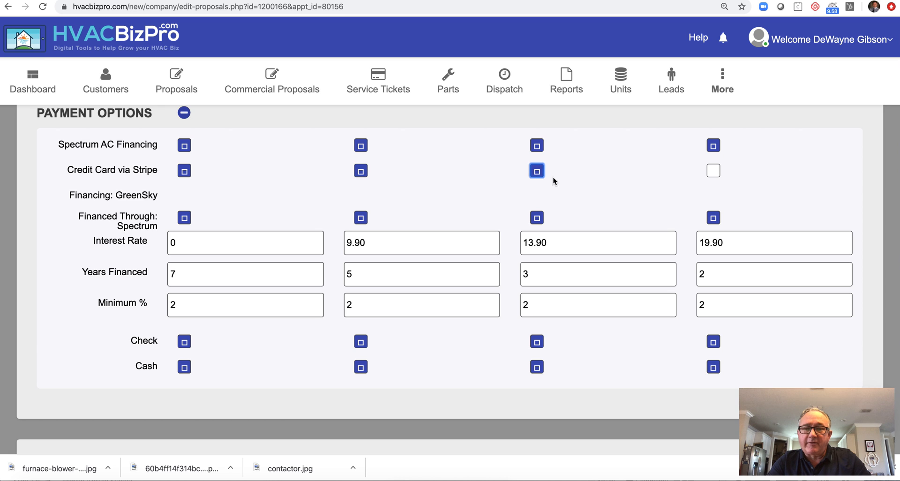
{"action": "left_click", "coordinate": [714, 173]}
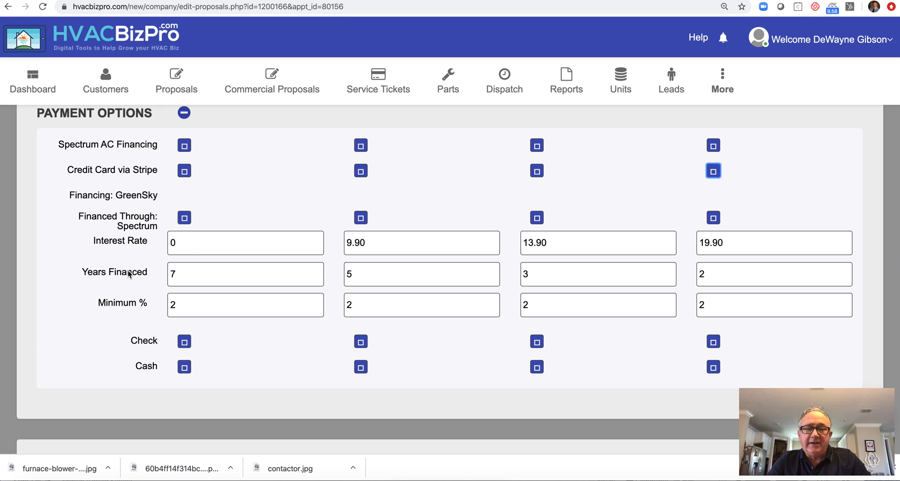
{"action": "scroll", "coordinate": [128, 271], "scroll_direction": "down", "scroll_amount": 2}
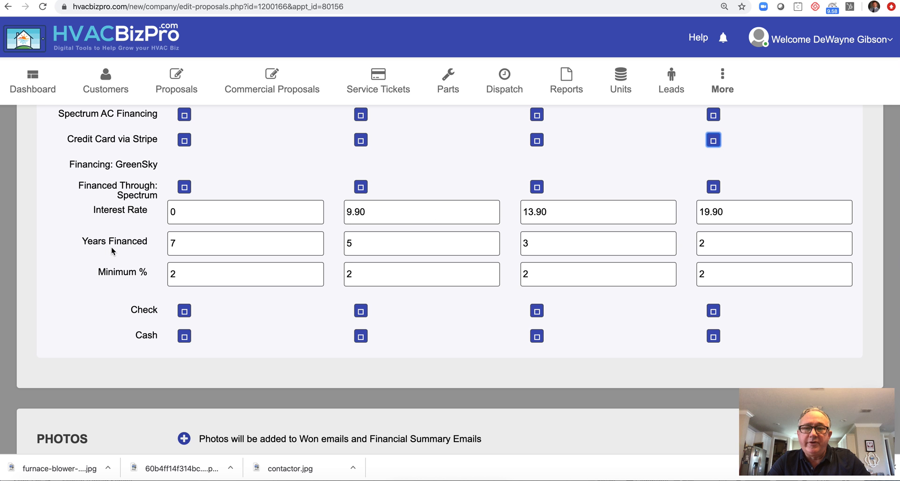
{"action": "scroll", "coordinate": [111, 246], "scroll_direction": "down", "scroll_amount": 5}
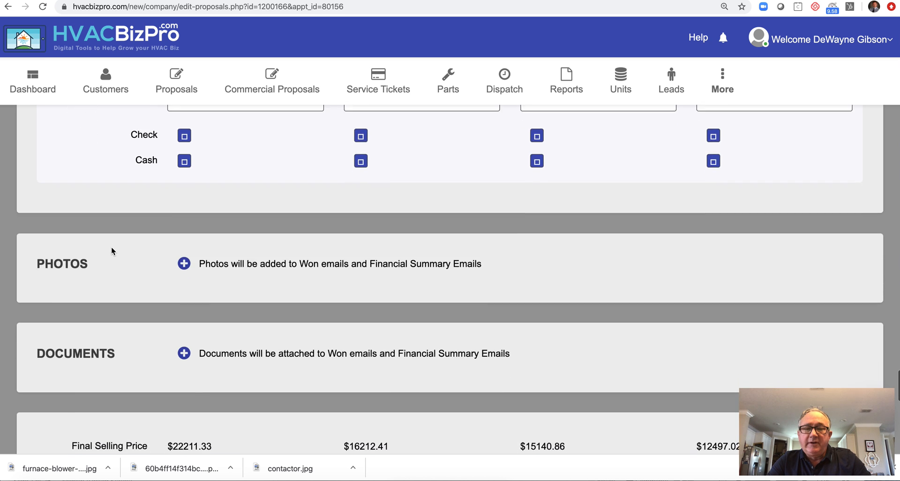
{"action": "scroll", "coordinate": [111, 246], "scroll_direction": "down", "scroll_amount": 3}
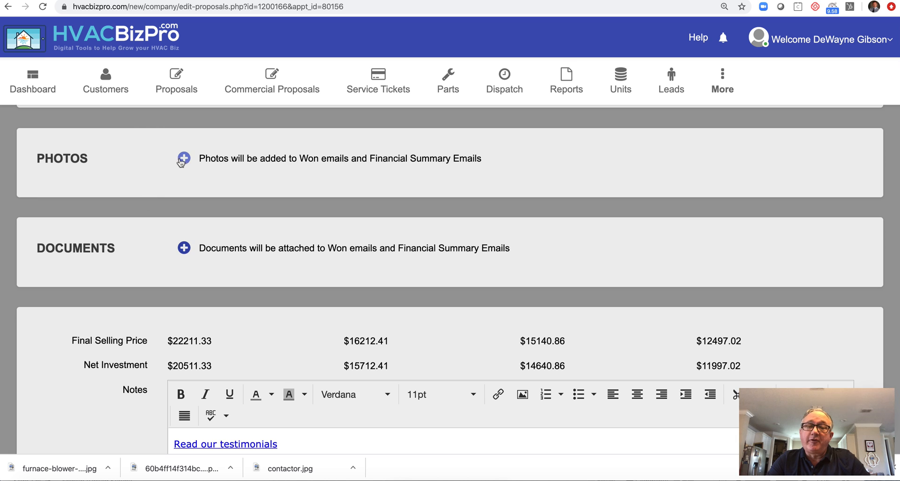
- Expand the Photos and Documents sections, then scroll down to the Save, Print Proposal and Email Proposal buttons
{"action": "left_click", "coordinate": [183, 159]}
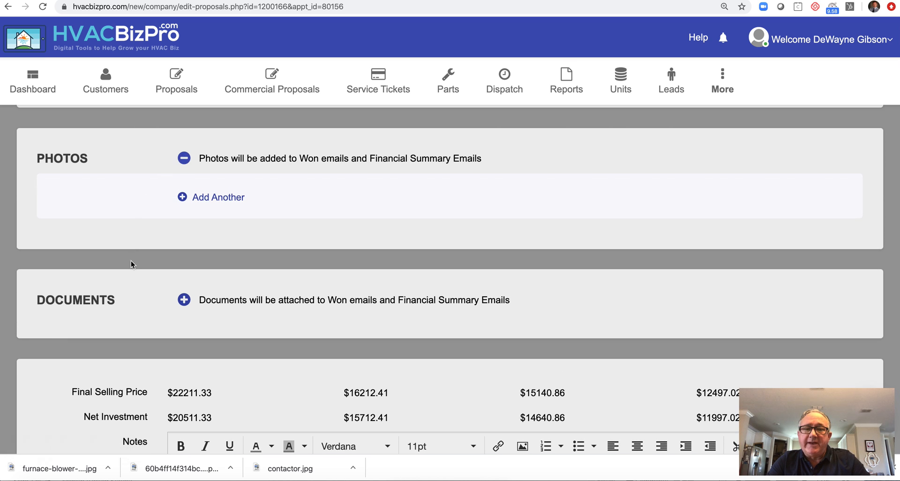
{"action": "left_click", "coordinate": [183, 300]}
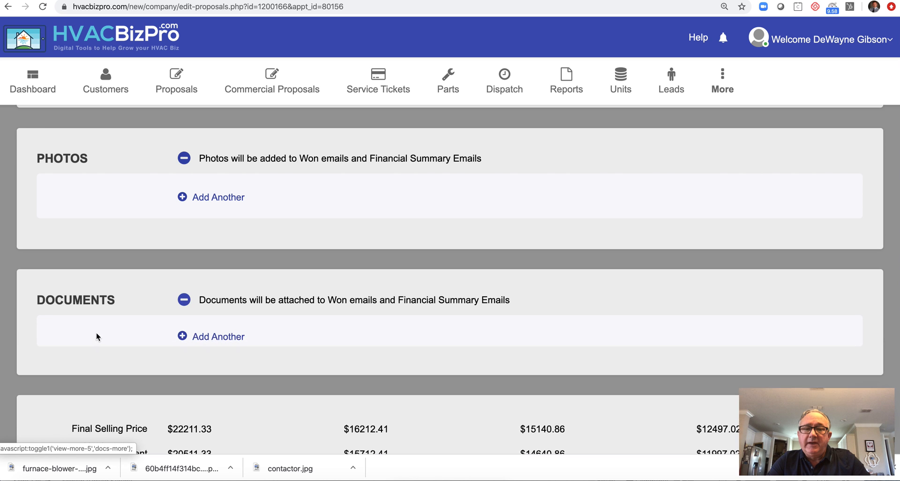
{"action": "scroll", "coordinate": [108, 330], "scroll_direction": "down", "scroll_amount": 4}
{"action": "scroll", "coordinate": [90, 335], "scroll_direction": "down", "scroll_amount": 8}
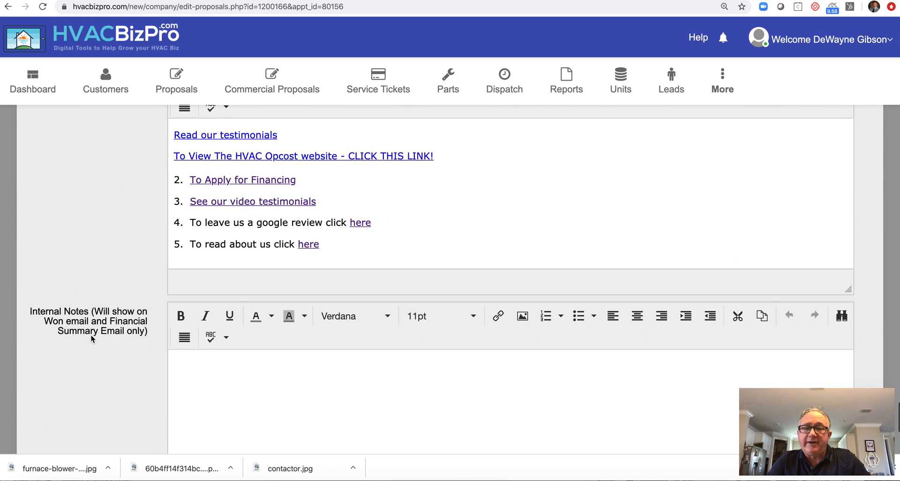
{"action": "scroll", "coordinate": [91, 336], "scroll_direction": "down", "scroll_amount": 3}
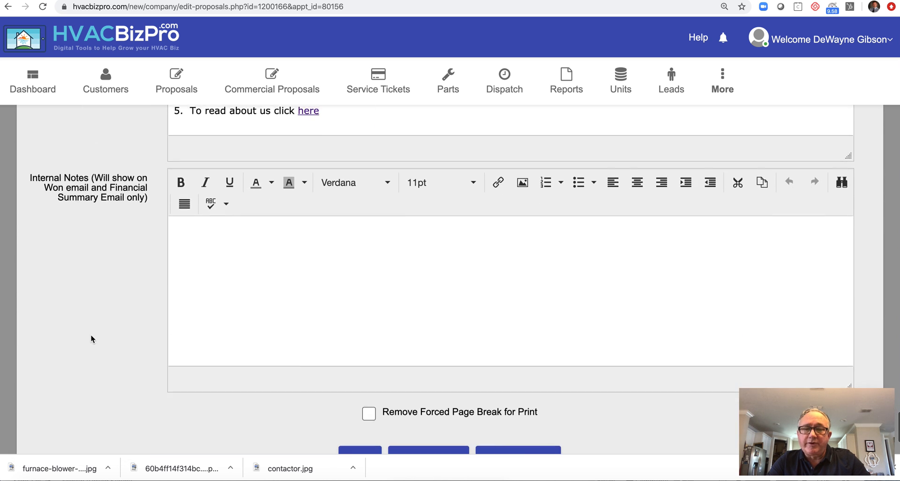
{"action": "scroll", "coordinate": [90, 336], "scroll_direction": "down", "scroll_amount": 1}
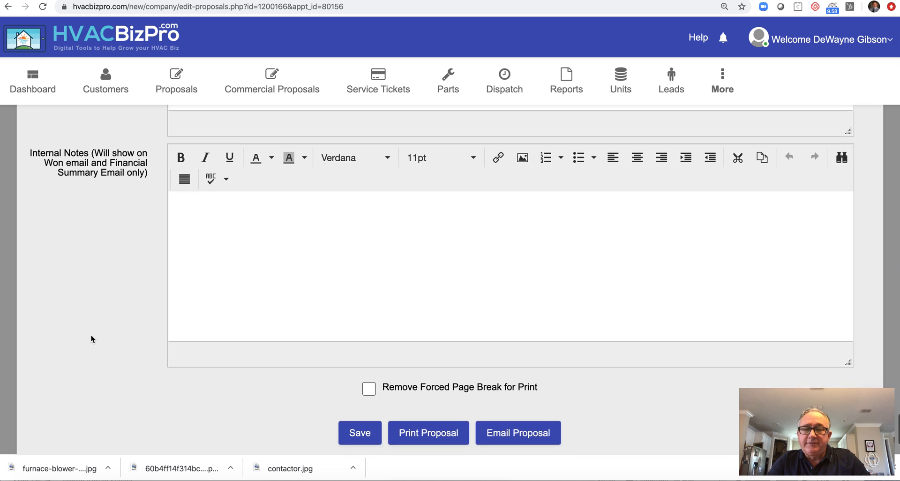
- Open the printable proposal and review the BEST/BETTER and GOOD/BUDGET pricing boxes
{"action": "left_click", "coordinate": [424, 430]}
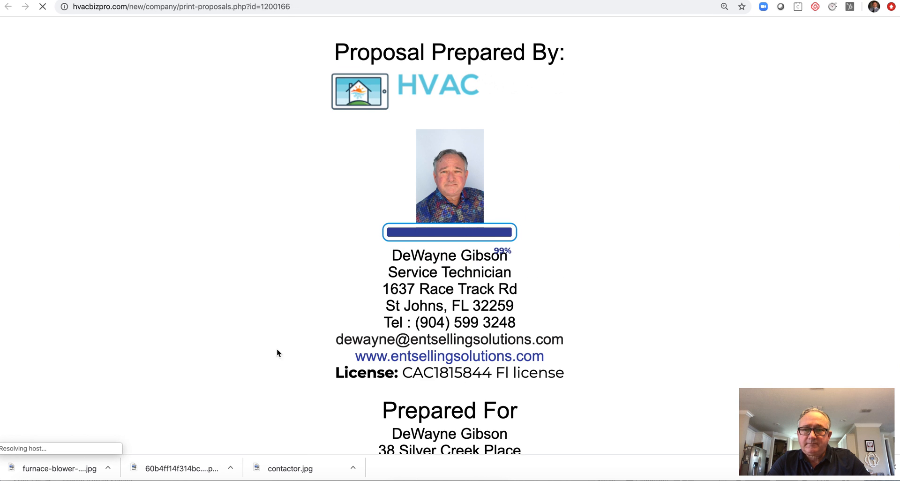
{"action": "scroll", "coordinate": [215, 347], "scroll_direction": "down", "scroll_amount": 2}
{"action": "scroll", "coordinate": [215, 349], "scroll_direction": "up", "scroll_amount": 2}
{"action": "scroll", "coordinate": [214, 349], "scroll_direction": "down", "scroll_amount": 4}
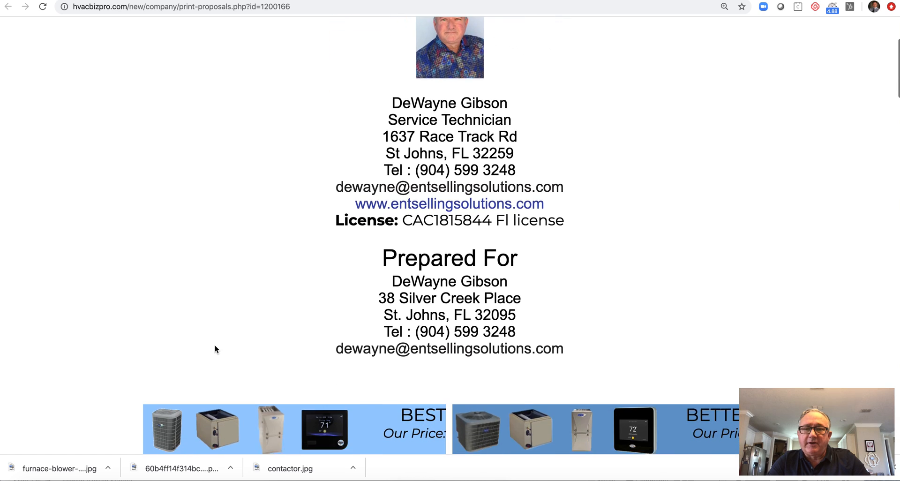
{"action": "scroll", "coordinate": [214, 349], "scroll_direction": "down", "scroll_amount": 6}
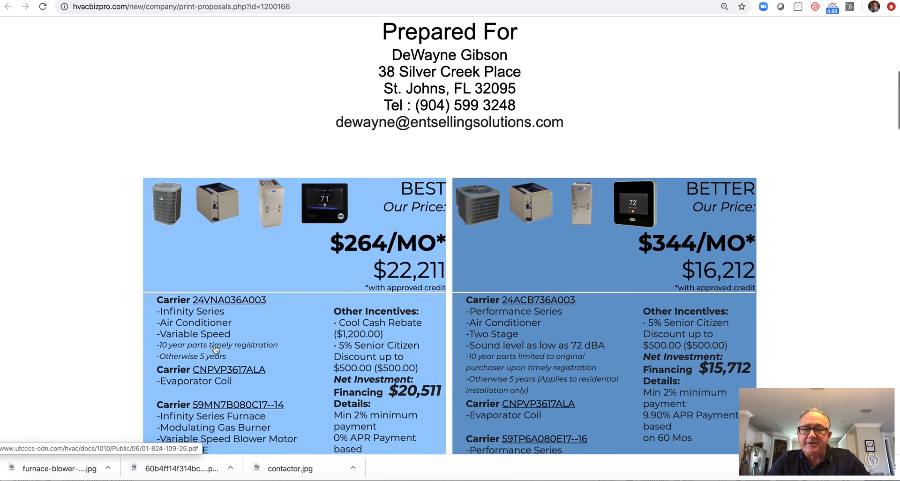
{"action": "scroll", "coordinate": [215, 349], "scroll_direction": "down", "scroll_amount": 3}
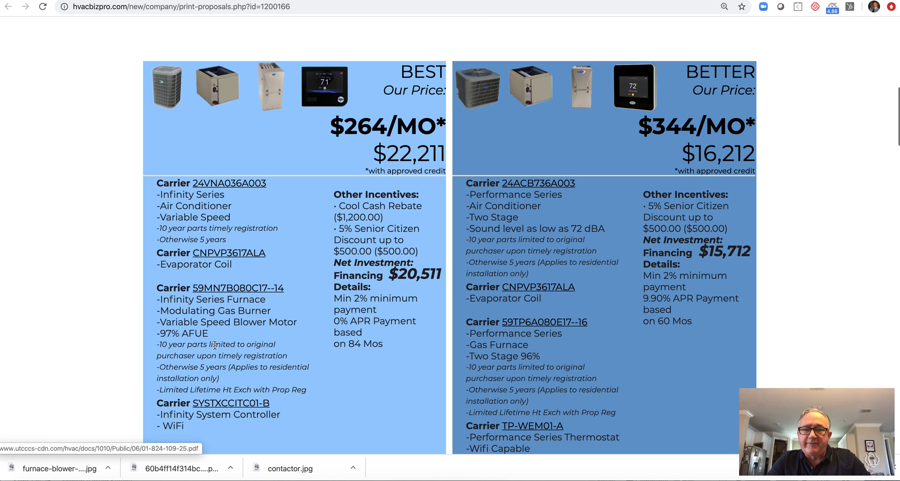
{"action": "scroll", "coordinate": [214, 345], "scroll_direction": "down", "scroll_amount": 1}
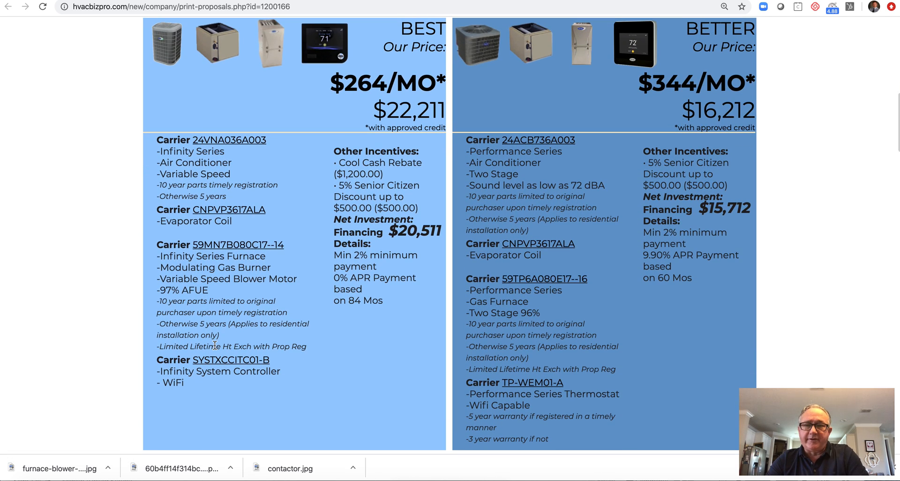
{"action": "scroll", "coordinate": [214, 345], "scroll_direction": "down", "scroll_amount": 3}
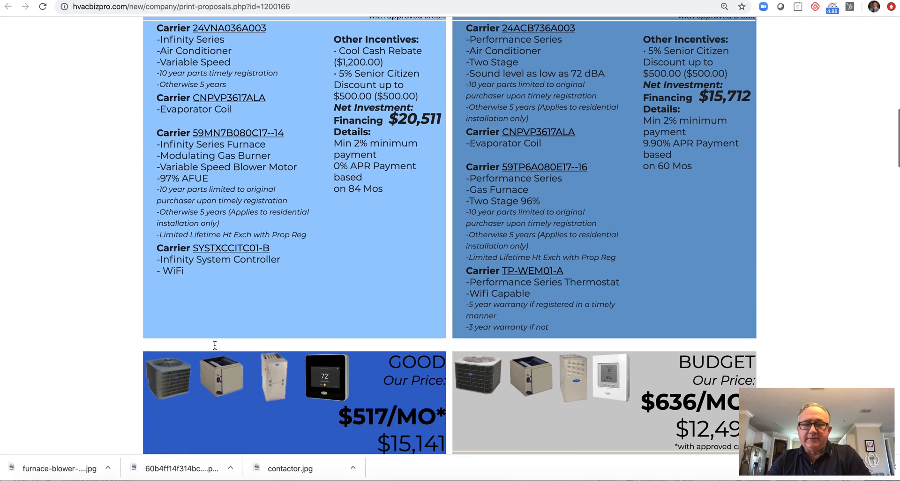
{"action": "scroll", "coordinate": [215, 344], "scroll_direction": "down", "scroll_amount": 2}
- Scroll on to the Included Services and Available Upgrades & Options sections
{"action": "scroll", "coordinate": [215, 344], "scroll_direction": "up", "scroll_amount": 6}
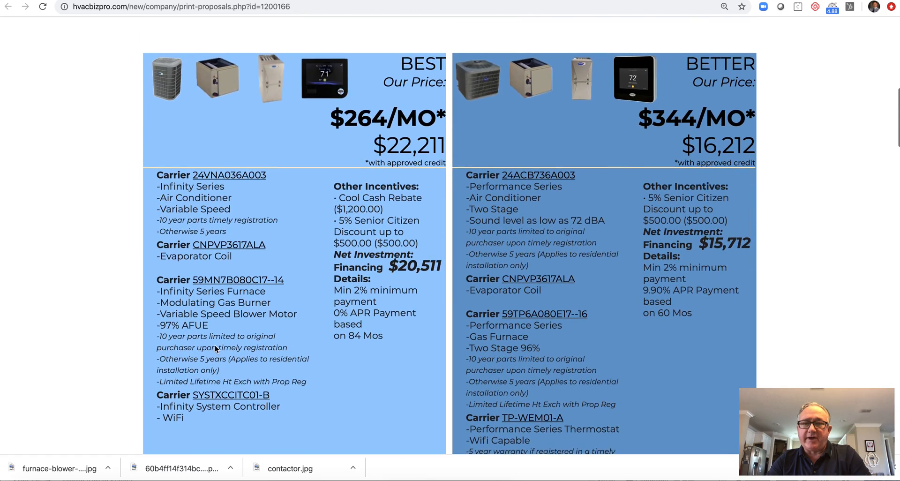
{"action": "scroll", "coordinate": [214, 347], "scroll_direction": "down", "scroll_amount": 4}
{"action": "scroll", "coordinate": [215, 345], "scroll_direction": "down", "scroll_amount": 4}
{"action": "scroll", "coordinate": [214, 344], "scroll_direction": "down", "scroll_amount": 1}
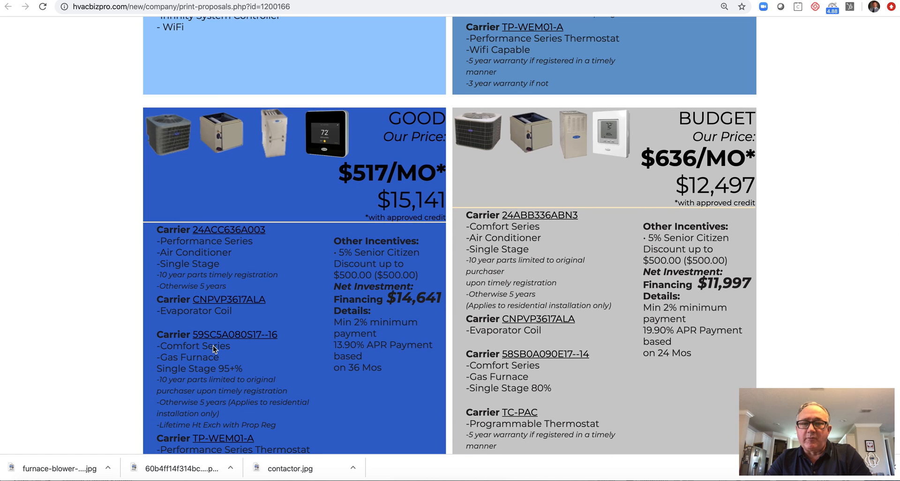
{"action": "scroll", "coordinate": [100, 324], "scroll_direction": "down", "scroll_amount": 3}
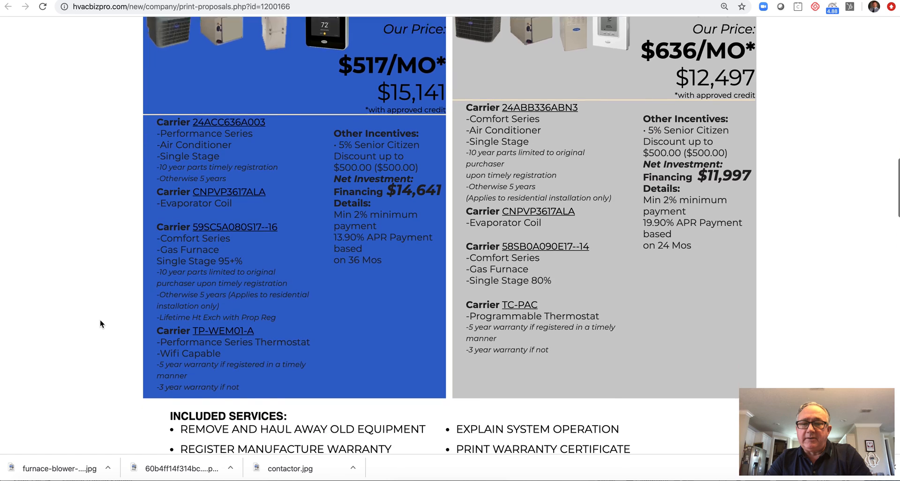
{"action": "scroll", "coordinate": [100, 323], "scroll_direction": "down", "scroll_amount": 3}
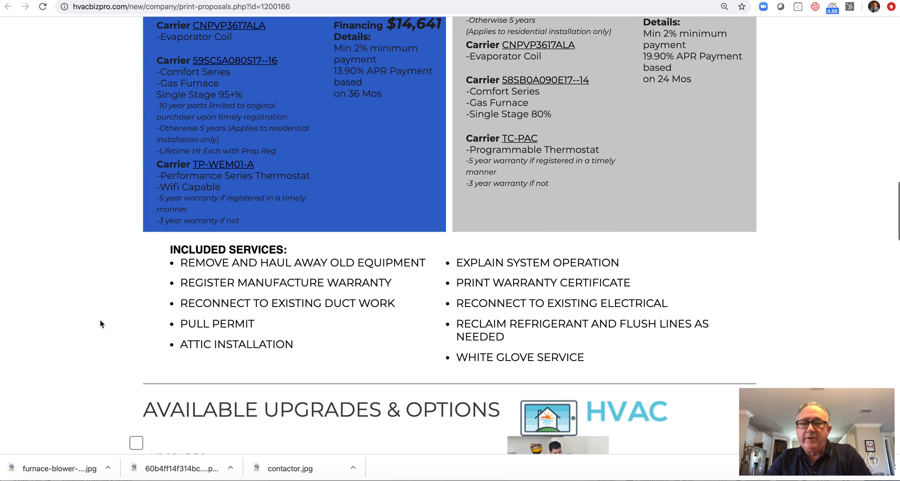
{"action": "scroll", "coordinate": [100, 321], "scroll_direction": "down", "scroll_amount": 3}
{"action": "scroll", "coordinate": [100, 321], "scroll_direction": "up", "scroll_amount": 2}
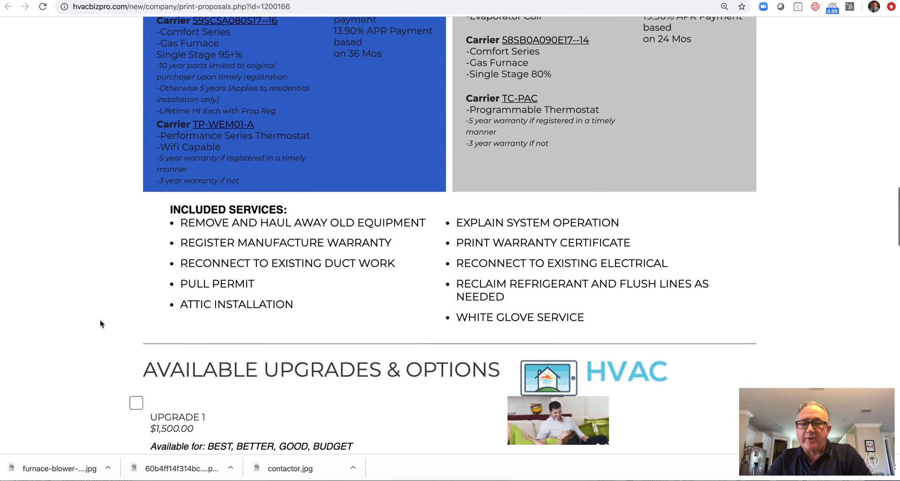
{"action": "scroll", "coordinate": [100, 323], "scroll_direction": "down", "scroll_amount": 2}
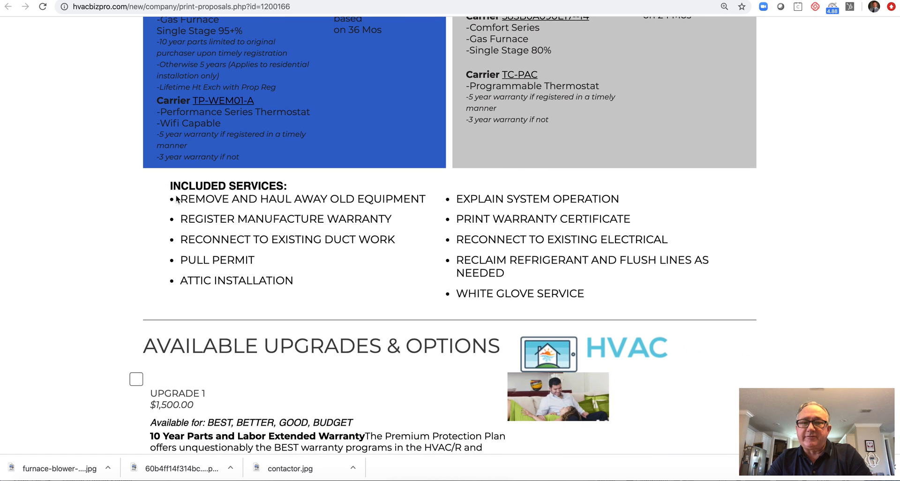
{"action": "scroll", "coordinate": [90, 310], "scroll_direction": "down", "scroll_amount": 3}
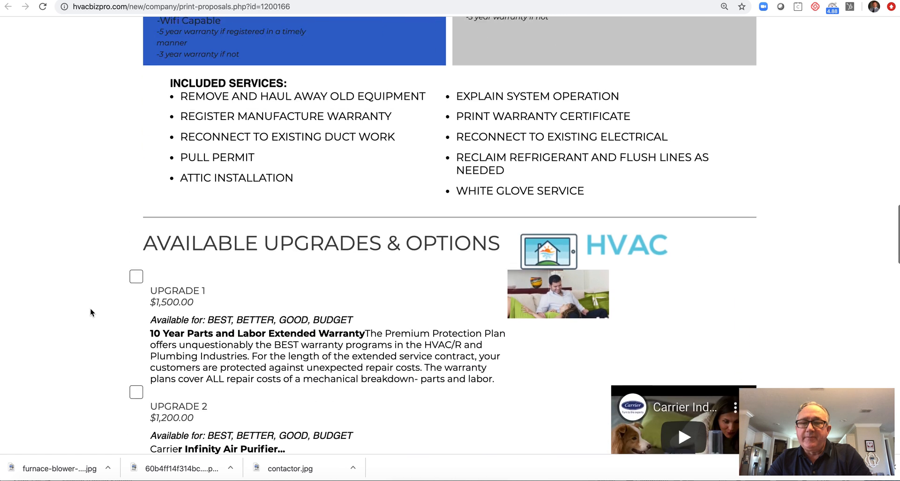
- Play and then pause the Healthy Air upgrade video
{"action": "scroll", "coordinate": [90, 311], "scroll_direction": "down", "scroll_amount": 6}
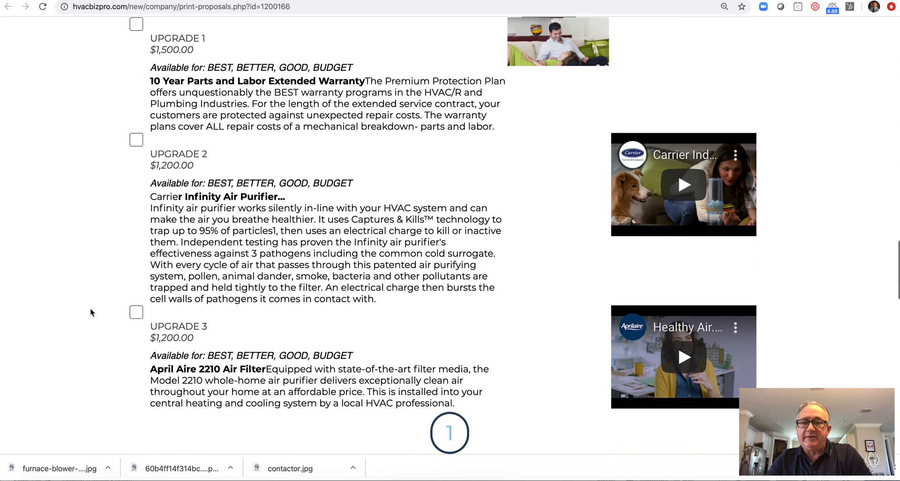
{"action": "left_click", "coordinate": [684, 357]}
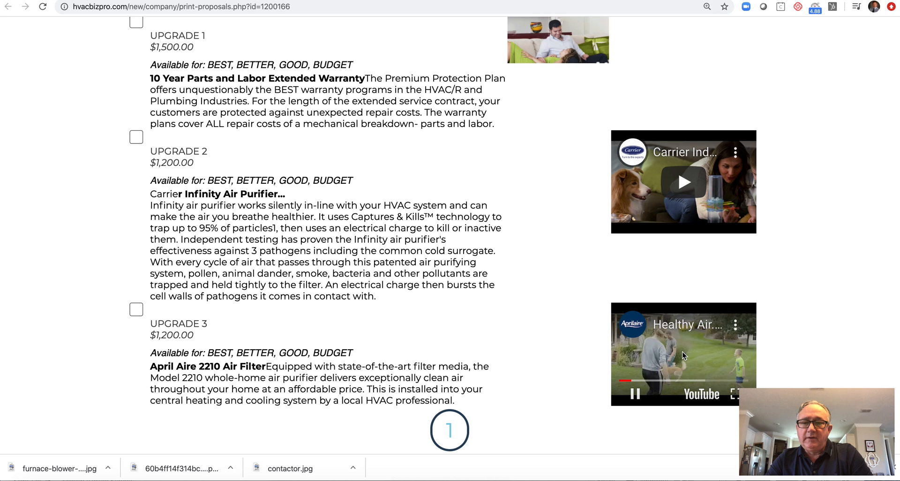
{"action": "left_click", "coordinate": [634, 395]}
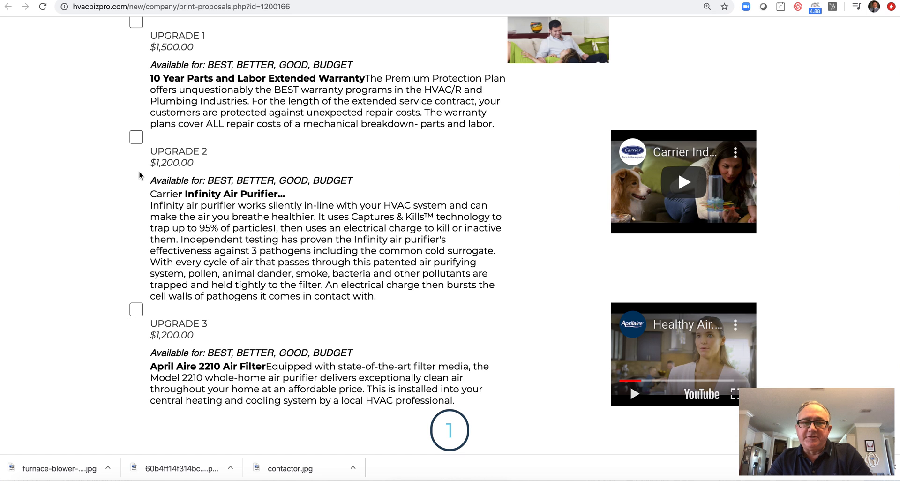
- Review the payment, quality-level, terms and Approve Your Proposal sections, then return to Edit Proposals
{"action": "scroll", "coordinate": [63, 333], "scroll_direction": "down", "scroll_amount": 4}
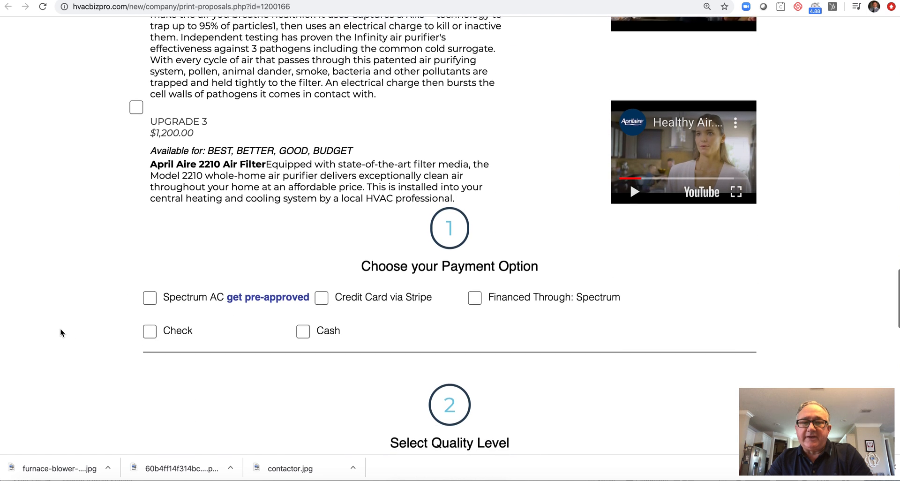
{"action": "scroll", "coordinate": [60, 333], "scroll_direction": "down", "scroll_amount": 1}
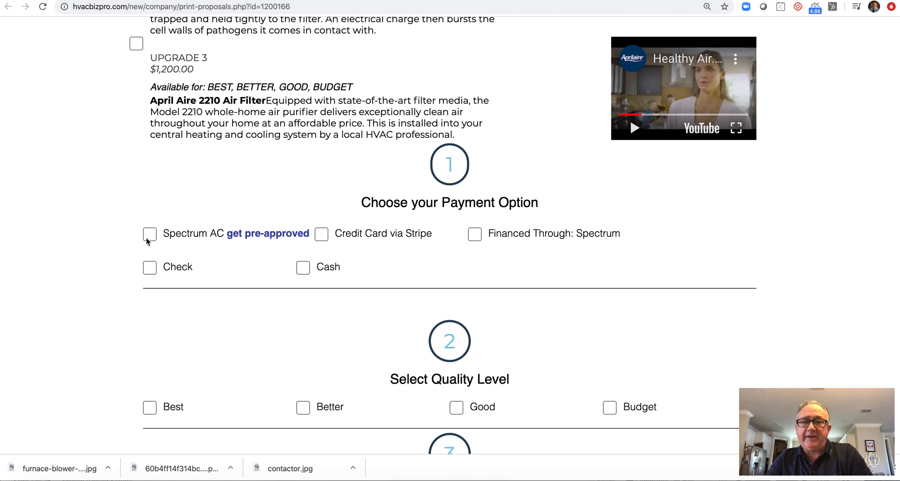
{"action": "scroll", "coordinate": [85, 359], "scroll_direction": "down", "scroll_amount": 3}
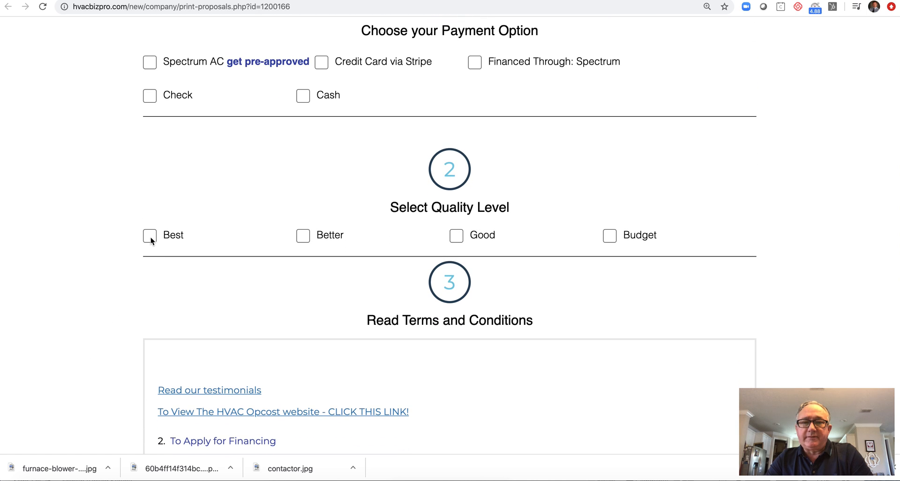
{"action": "scroll", "coordinate": [73, 291], "scroll_direction": "down", "scroll_amount": 10}
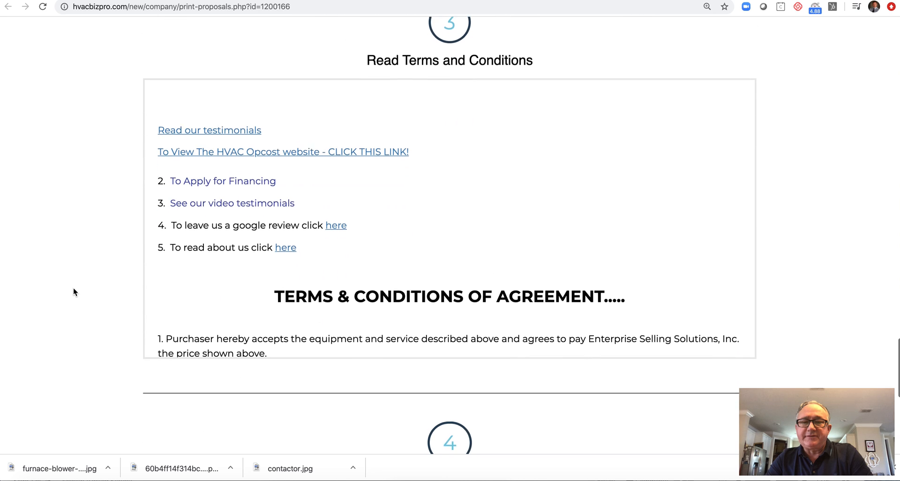
{"action": "scroll", "coordinate": [73, 292], "scroll_direction": "down", "scroll_amount": 3}
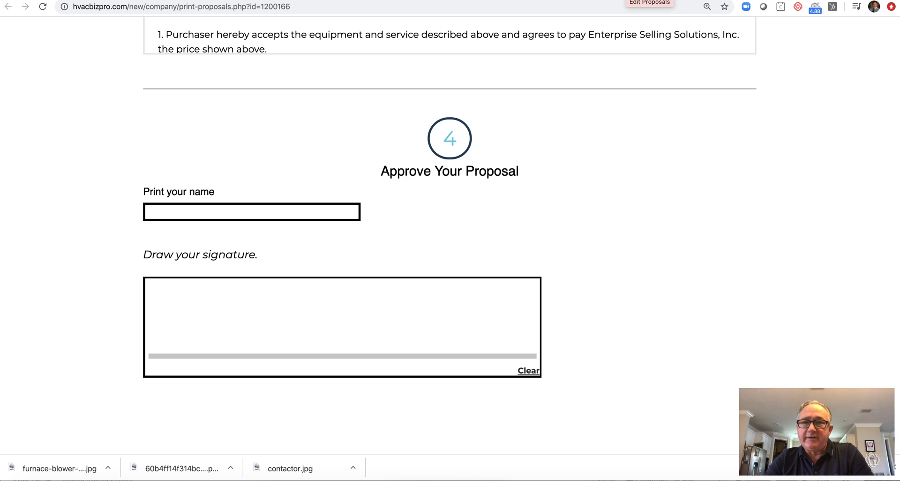
{"action": "left_click", "coordinate": [649, 1]}
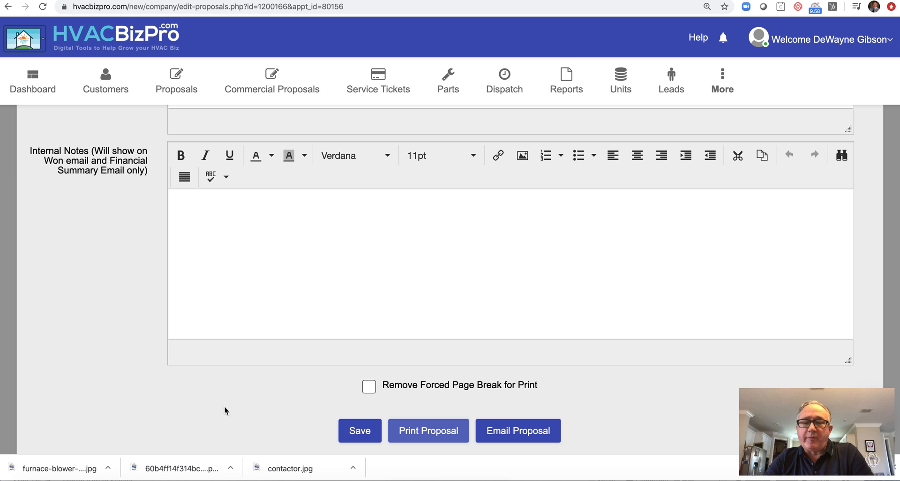
- Email the proposal with the Customer and Sales Rep checkboxes selected as recipients
{"action": "left_click", "coordinate": [519, 434]}
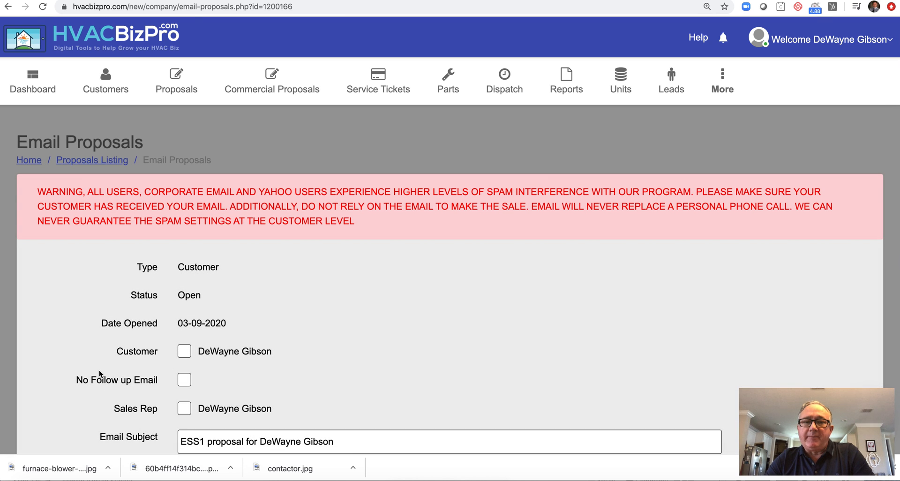
{"action": "scroll", "coordinate": [99, 370], "scroll_direction": "down", "scroll_amount": 3}
{"action": "left_click", "coordinate": [184, 194]}
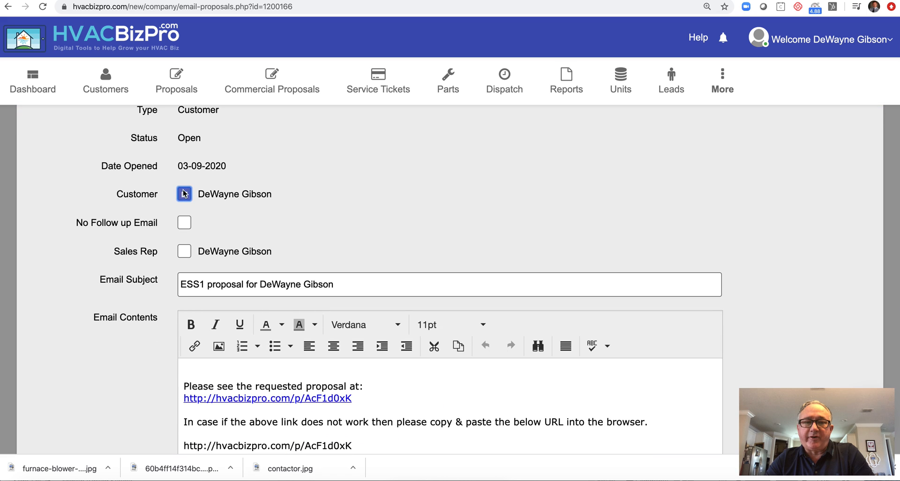
{"action": "left_click", "coordinate": [183, 252]}
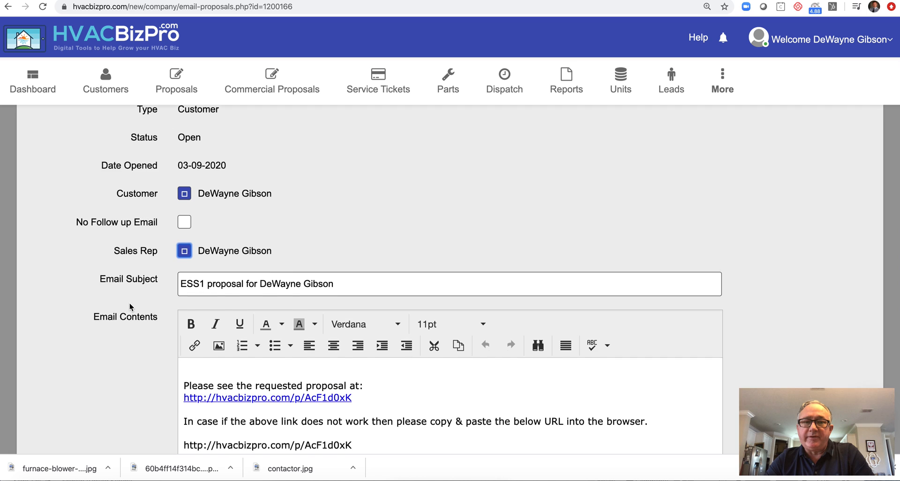
{"action": "scroll", "coordinate": [129, 303], "scroll_direction": "down", "scroll_amount": 6}
{"action": "left_click", "coordinate": [352, 330]}
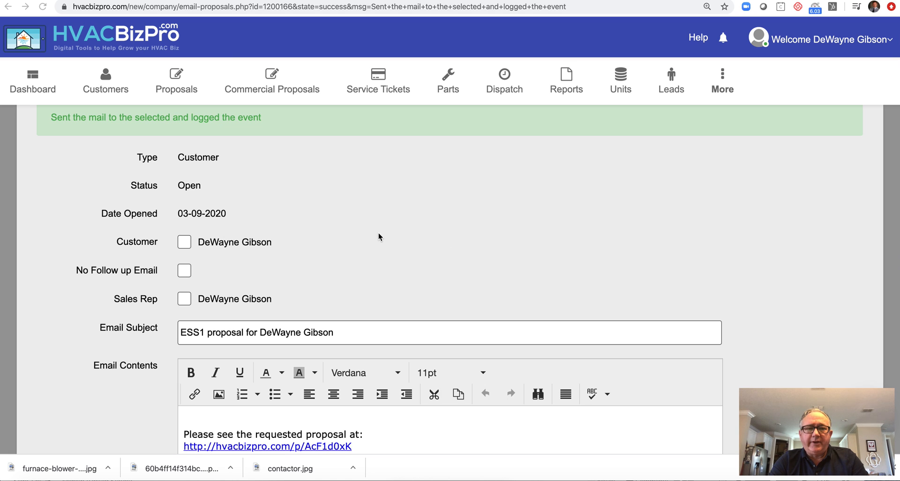
- Open the 'ESS1 proposal' email from HVAC Proposals and follow its link to the online proposal
{"action": "left_click", "coordinate": [150, 0]}
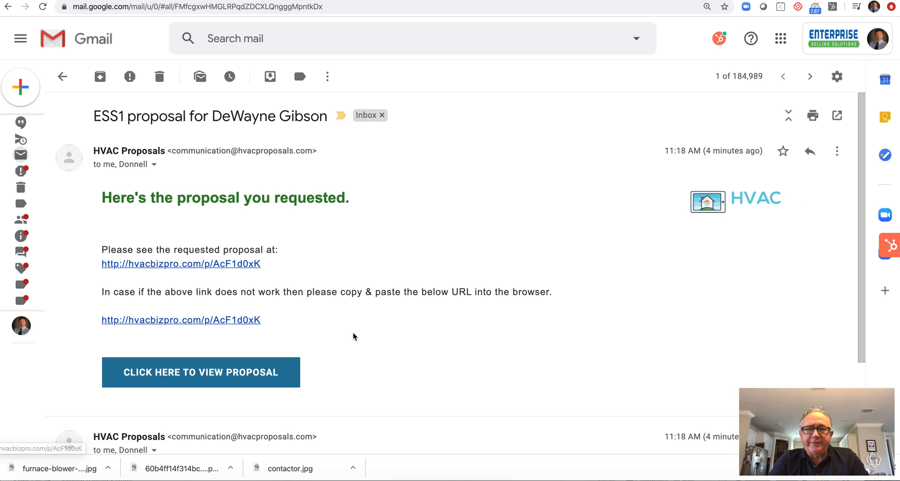
{"action": "scroll", "coordinate": [354, 336], "scroll_direction": "down", "scroll_amount": 1}
{"action": "left_click", "coordinate": [231, 354]}
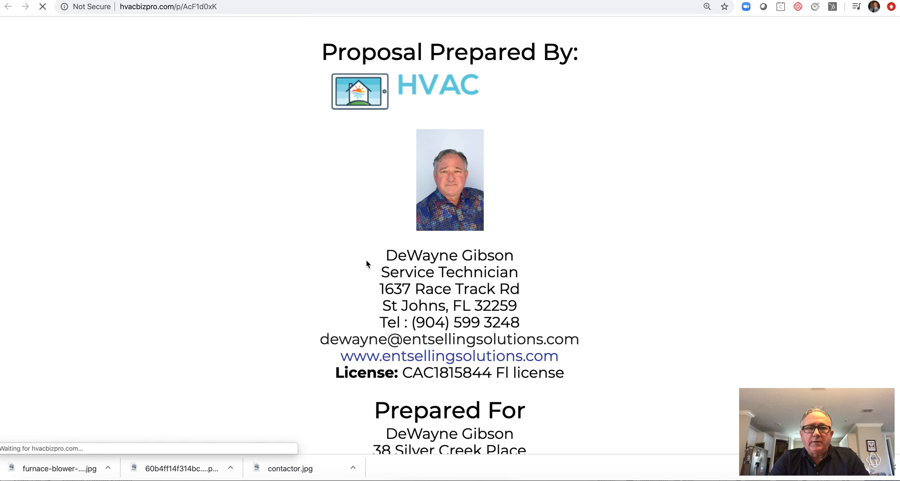
- Add Upgrade 1 (extended warranty) and Upgrade 3 (air filter), and choose the Best quality level
{"action": "scroll", "coordinate": [366, 260], "scroll_direction": "down", "scroll_amount": 10}
{"action": "scroll", "coordinate": [367, 260], "scroll_direction": "down", "scroll_amount": 9}
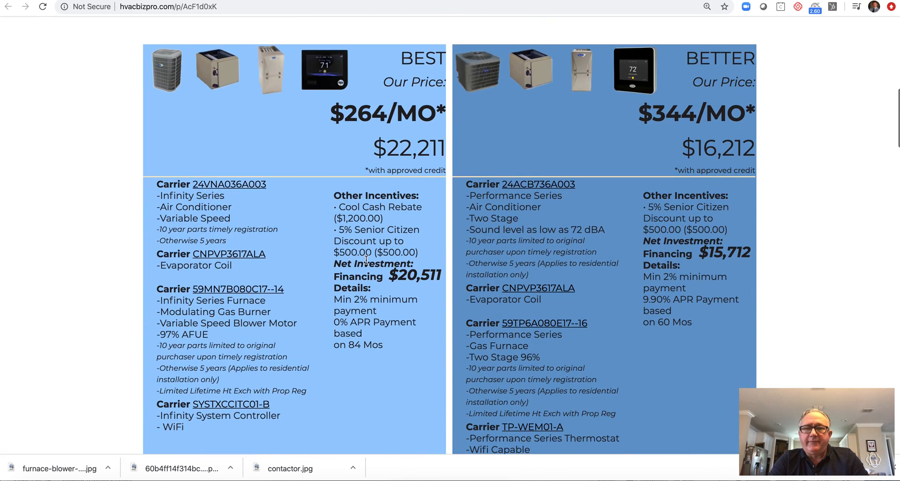
{"action": "scroll", "coordinate": [366, 259], "scroll_direction": "down", "scroll_amount": 12}
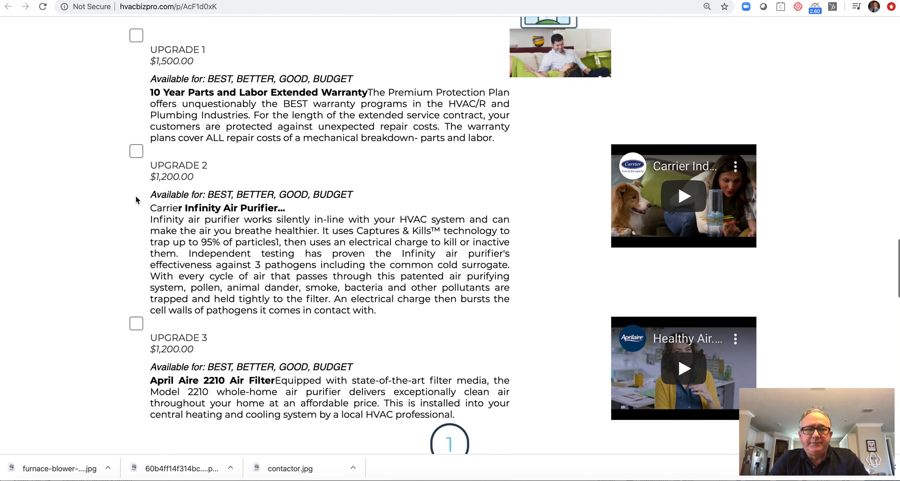
{"action": "left_click", "coordinate": [136, 36]}
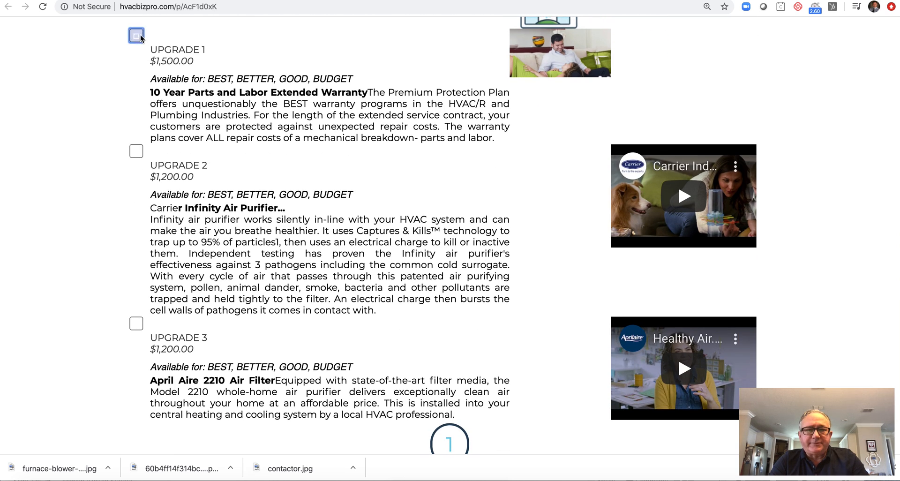
{"action": "left_click", "coordinate": [136, 325]}
{"action": "scroll", "coordinate": [77, 347], "scroll_direction": "down", "scroll_amount": 7}
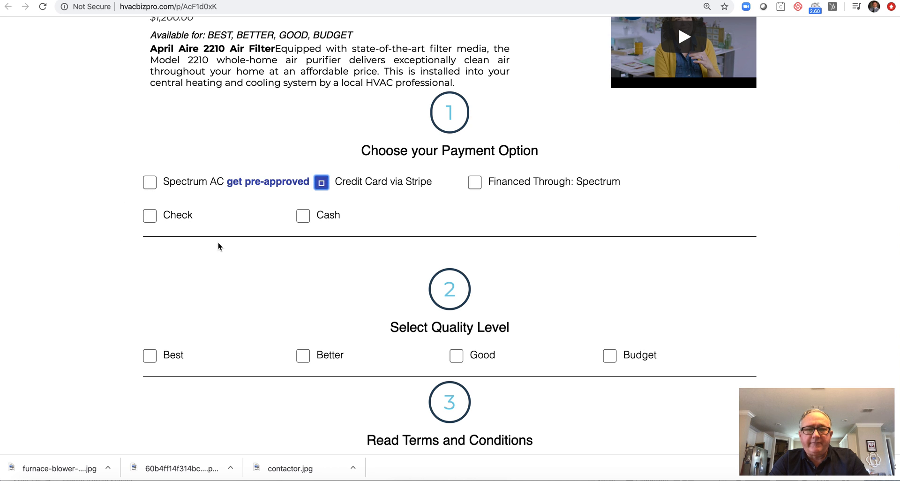
{"action": "scroll", "coordinate": [117, 290], "scroll_direction": "down", "scroll_amount": 5}
{"action": "left_click", "coordinate": [149, 92]}
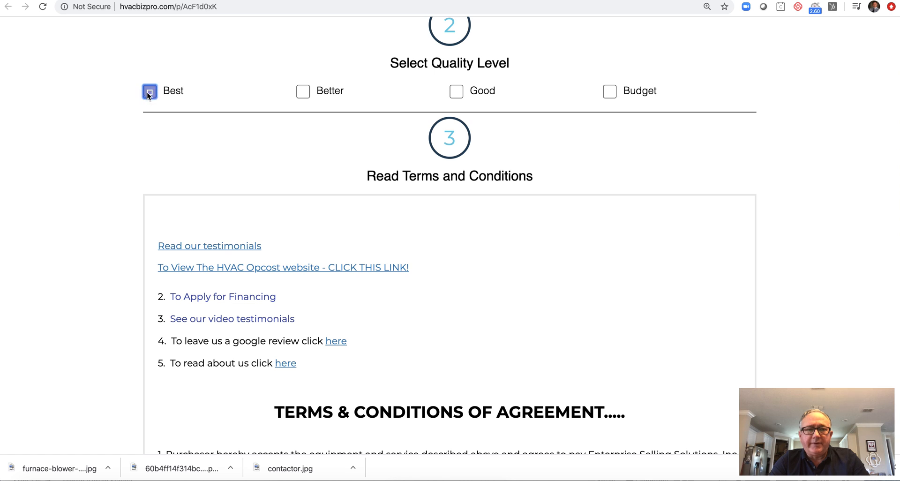
- Enter the customer's printed name, draw a signature, and accept the terms to approve the proposal
{"action": "scroll", "coordinate": [77, 197], "scroll_direction": "down", "scroll_amount": 10}
{"action": "left_click", "coordinate": [167, 242]}
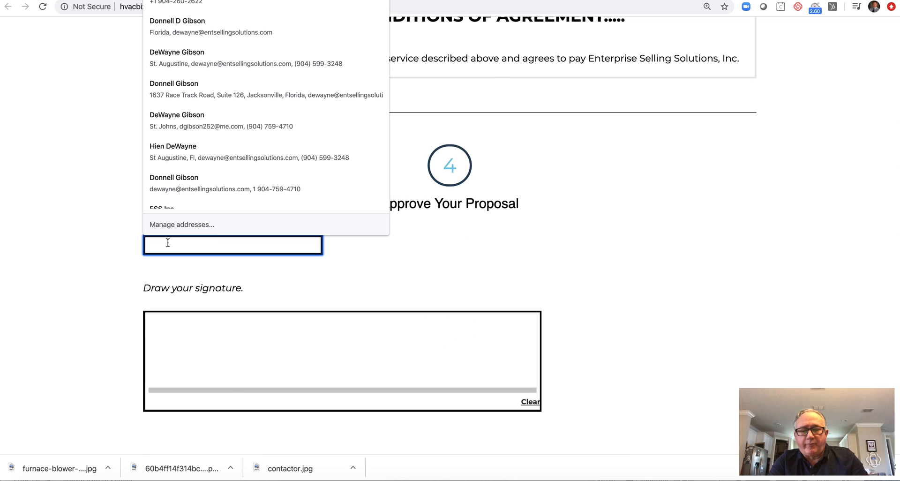
{"action": "type", "text": "xx"}
{"action": "mouse_move", "coordinate": [197, 348]}
{"action": "left_mouse_down"}
{"action": "mouse_move", "coordinate": [470, 354]}
{"action": "mouse_move", "coordinate": [459, 349]}
{"action": "left_mouse_up"}
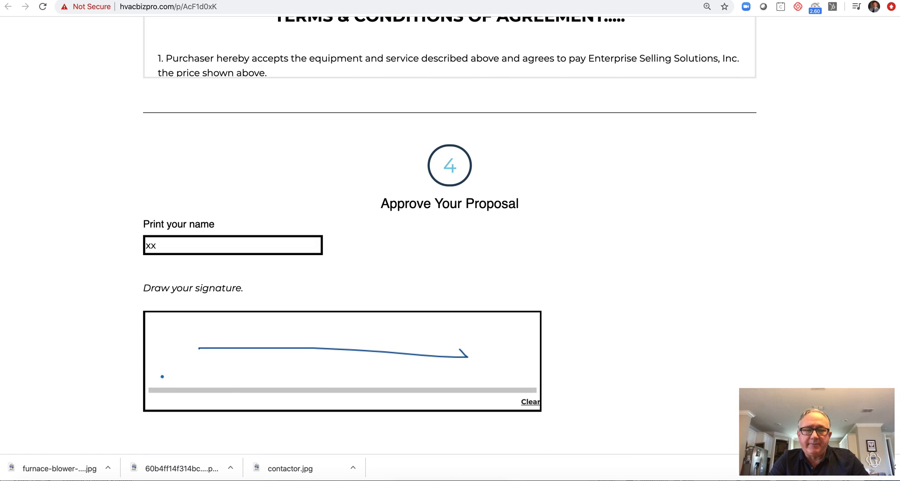
{"action": "scroll", "coordinate": [109, 350], "scroll_direction": "down", "scroll_amount": 5}
{"action": "left_click", "coordinate": [316, 404]}
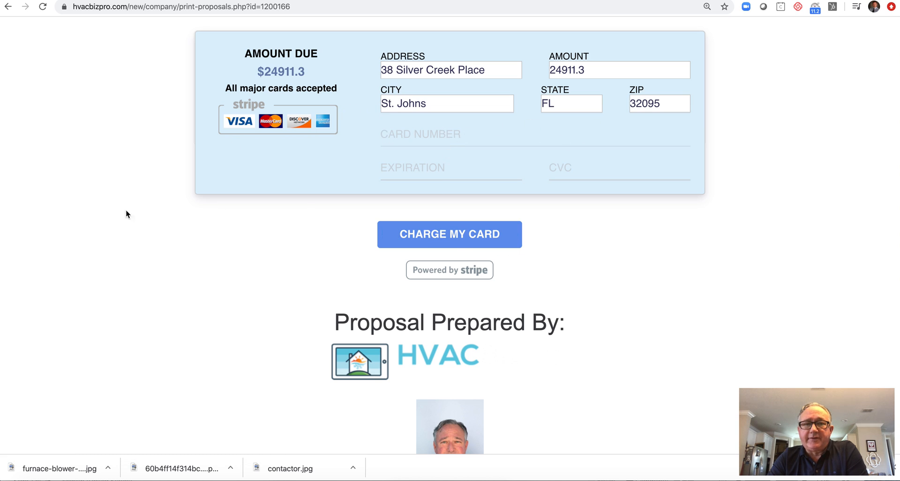
{"action": "left_click", "coordinate": [75, 1]}
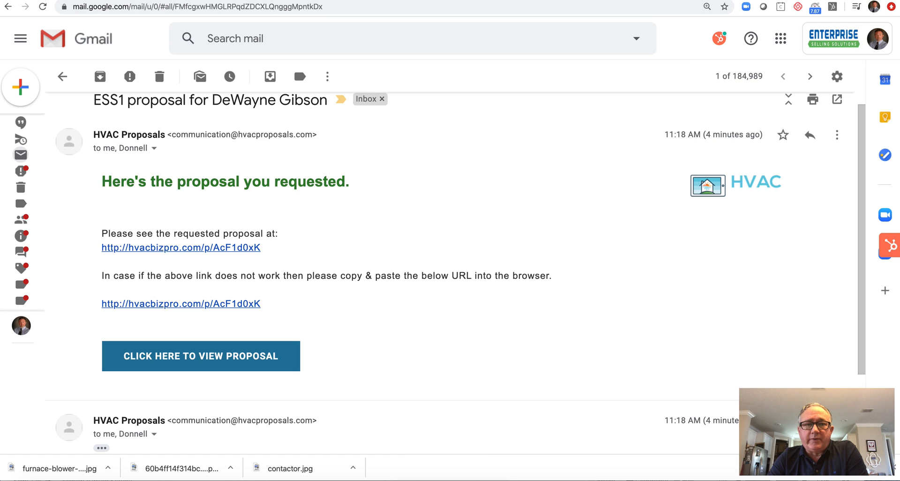
- Refresh the Gmail inbox to bring in the new HVAC Proposals notifications
{"action": "mouse_move", "coordinate": [28, 99]}
{"action": "scroll", "coordinate": [49, 121], "scroll_direction": "up", "scroll_amount": 10}
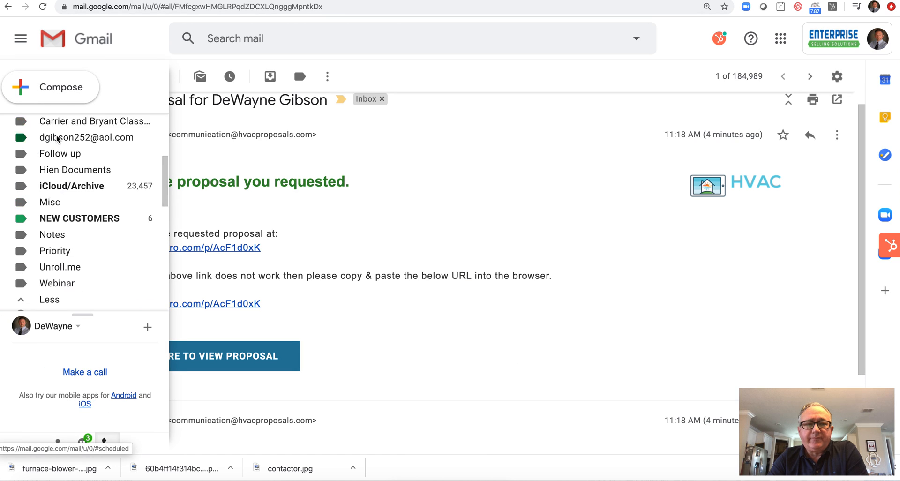
{"action": "left_click", "coordinate": [61, 122]}
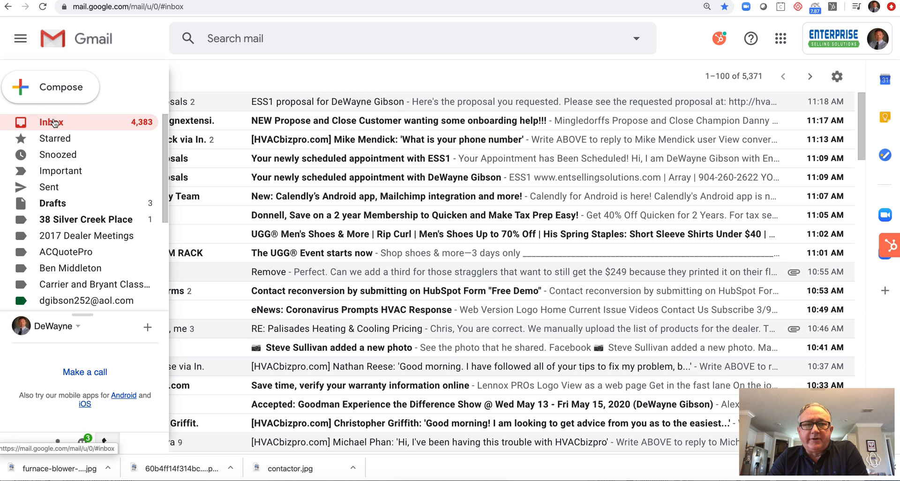
{"action": "left_click", "coordinate": [55, 123]}
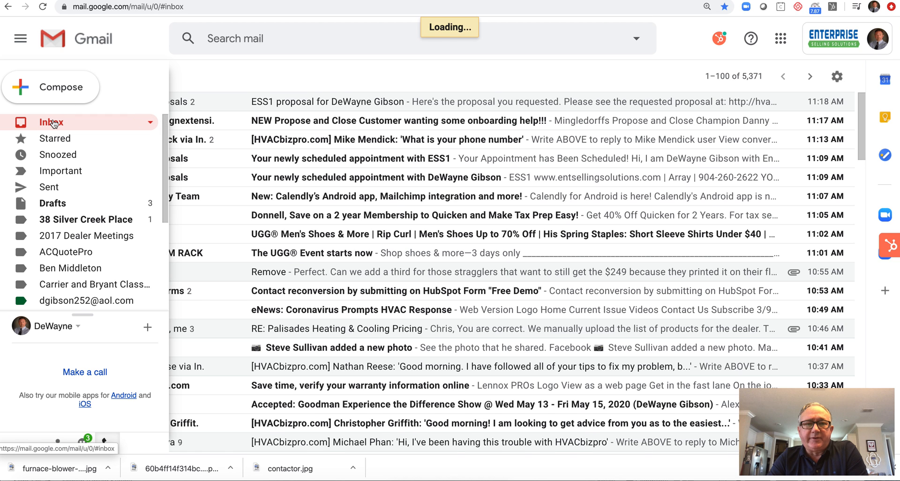
- Read through the Financial Summary email and go back to the inbox
{"action": "left_click", "coordinate": [218, 123]}
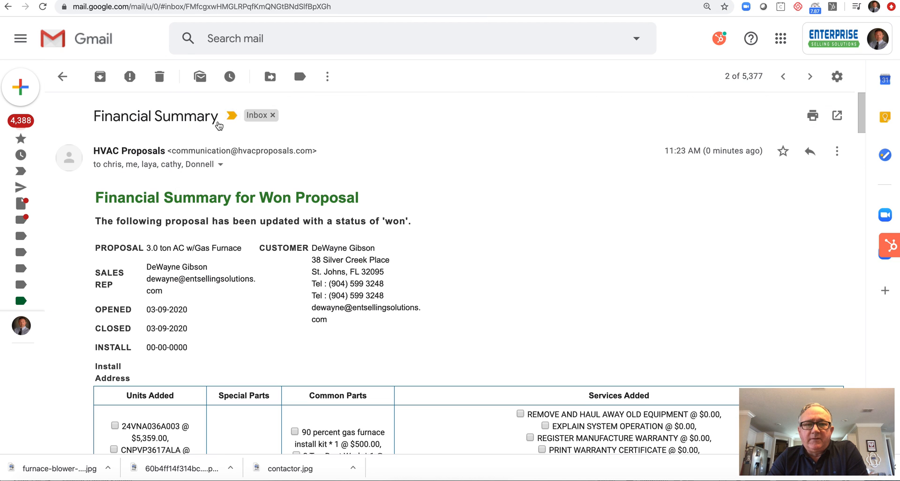
{"action": "scroll", "coordinate": [278, 295], "scroll_direction": "down", "scroll_amount": 5}
{"action": "scroll", "coordinate": [278, 295], "scroll_direction": "down", "scroll_amount": 4}
{"action": "scroll", "coordinate": [278, 295], "scroll_direction": "down", "scroll_amount": 3}
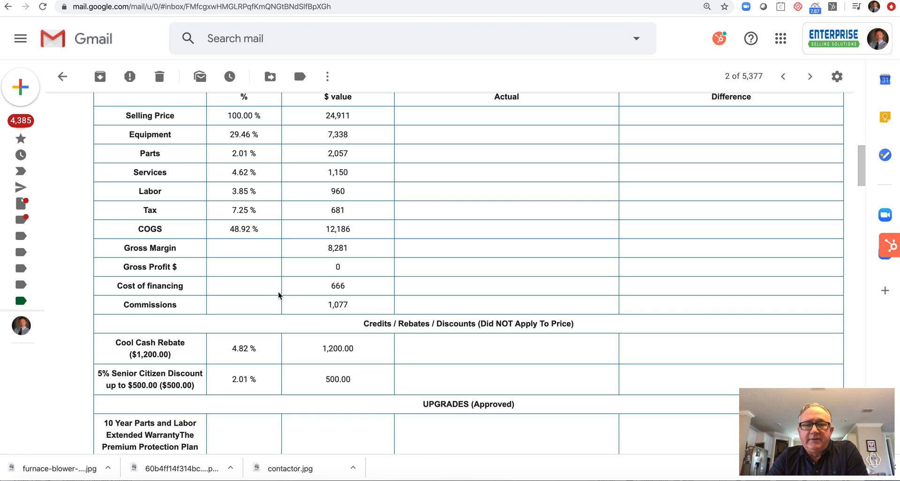
{"action": "scroll", "coordinate": [278, 294], "scroll_direction": "up", "scroll_amount": 1}
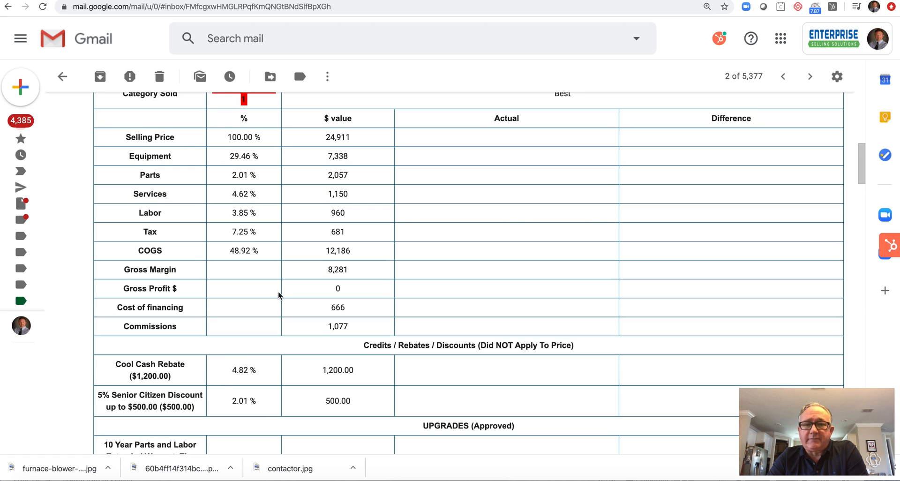
{"action": "mouse_move", "coordinate": [31, 135]}
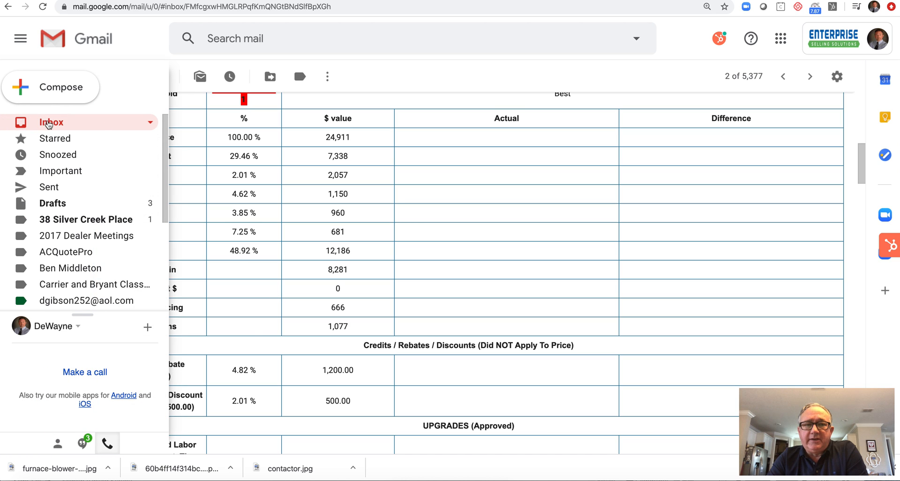
{"action": "left_click", "coordinate": [49, 122]}
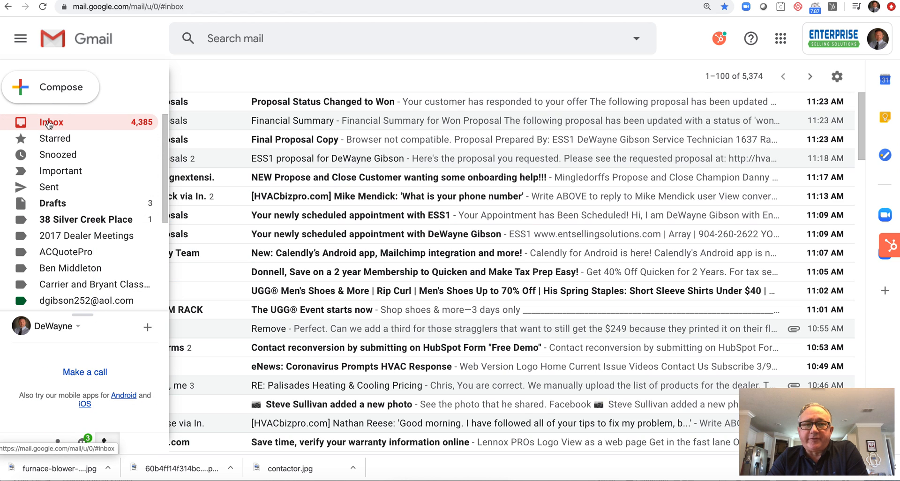
- Open 'Proposal Status Changed to Won' and scroll through the 3.0 ton AC w/Gas Furnace proposal details
{"action": "left_click", "coordinate": [215, 103]}
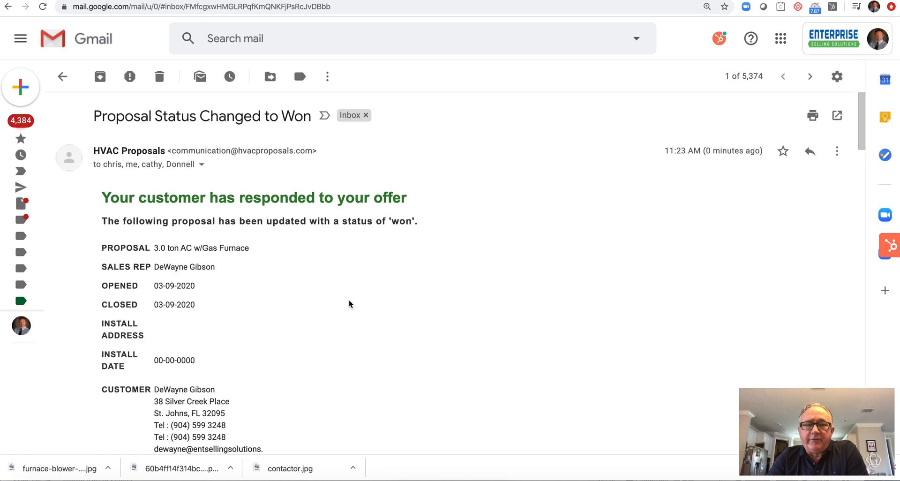
{"action": "scroll", "coordinate": [349, 304], "scroll_direction": "down", "scroll_amount": 2}
{"action": "scroll", "coordinate": [349, 304], "scroll_direction": "down", "scroll_amount": 5}
{"action": "scroll", "coordinate": [349, 303], "scroll_direction": "up", "scroll_amount": 4}
{"action": "scroll", "coordinate": [349, 304], "scroll_direction": "up", "scroll_amount": 2}
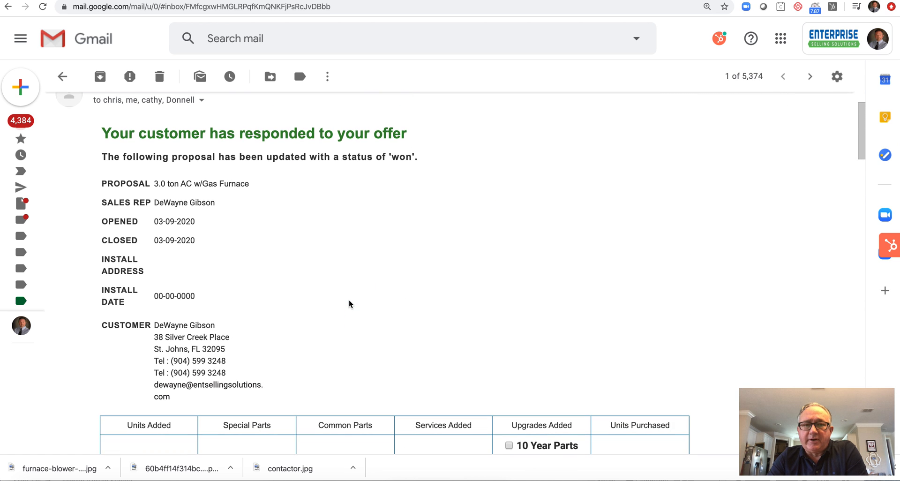
{"action": "scroll", "coordinate": [349, 303], "scroll_direction": "down", "scroll_amount": 1}
{"action": "scroll", "coordinate": [349, 304], "scroll_direction": "down", "scroll_amount": 8}
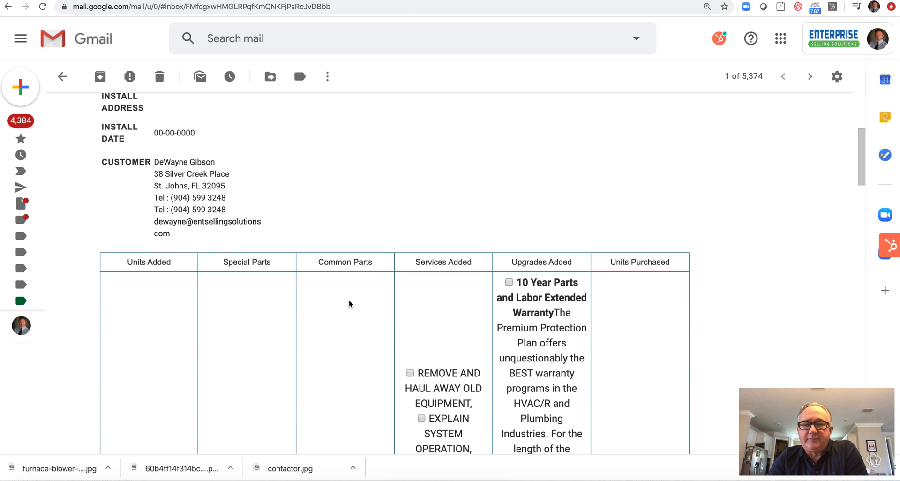
{"action": "scroll", "coordinate": [349, 304], "scroll_direction": "down", "scroll_amount": 4}
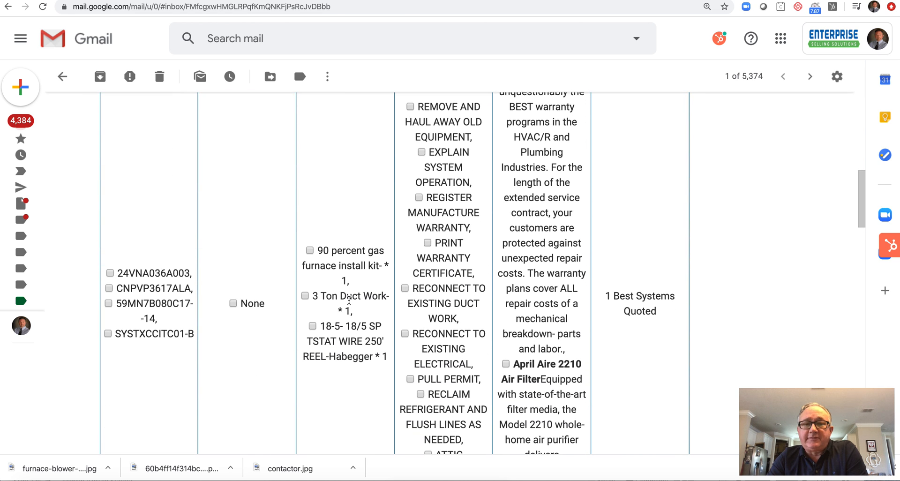
{"action": "scroll", "coordinate": [349, 303], "scroll_direction": "down", "scroll_amount": 1}
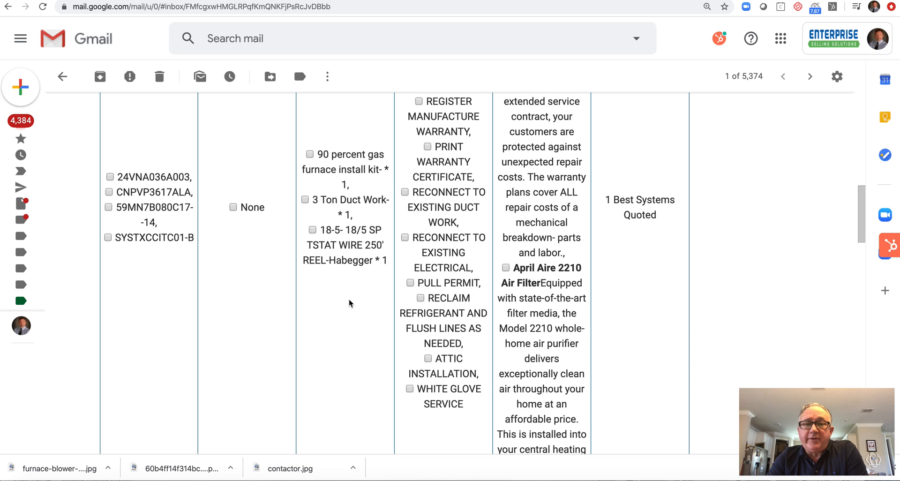
{"action": "scroll", "coordinate": [349, 304], "scroll_direction": "down", "scroll_amount": 2}
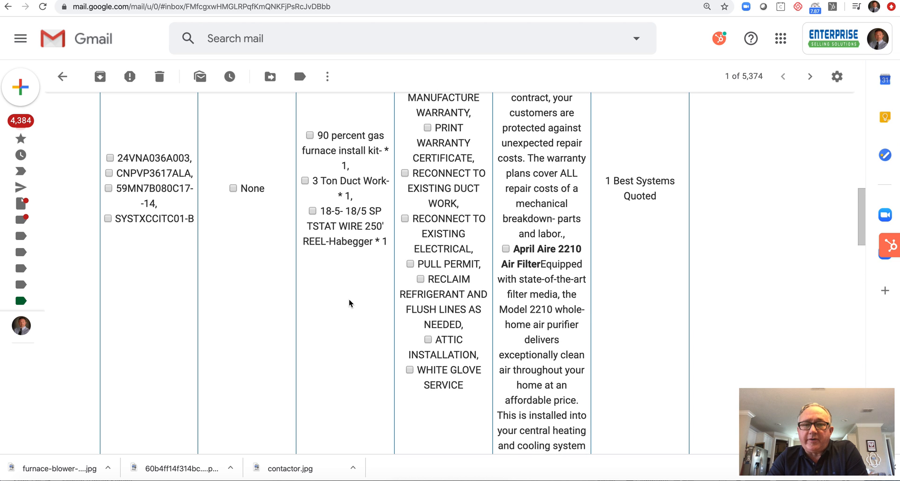
{"action": "scroll", "coordinate": [349, 304], "scroll_direction": "down", "scroll_amount": 5}
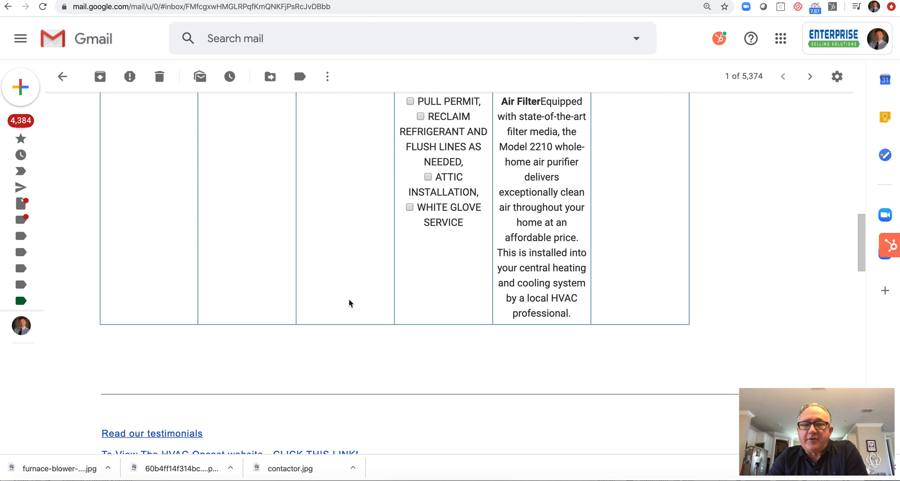
{"action": "scroll", "coordinate": [349, 303], "scroll_direction": "up", "scroll_amount": 8}
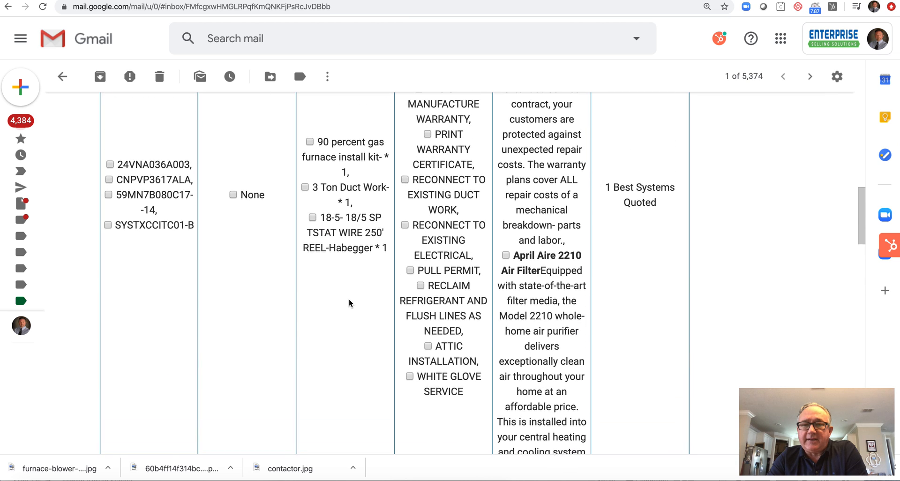
{"action": "scroll", "coordinate": [349, 304], "scroll_direction": "up", "scroll_amount": 3}
{"action": "scroll", "coordinate": [349, 304], "scroll_direction": "up", "scroll_amount": 1}
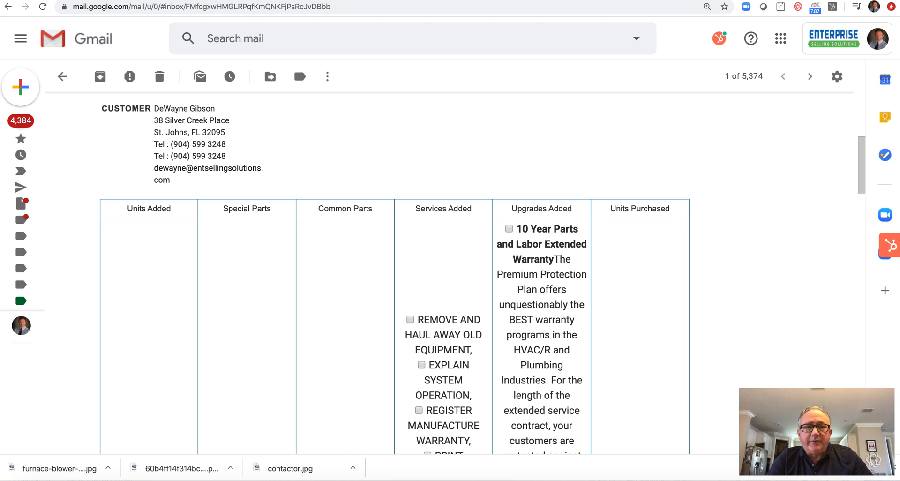
- From the customer's appointment edit page in HVACBizPro, send the follow-up SMS/Text
{"action": "left_click", "coordinate": [248, 1]}
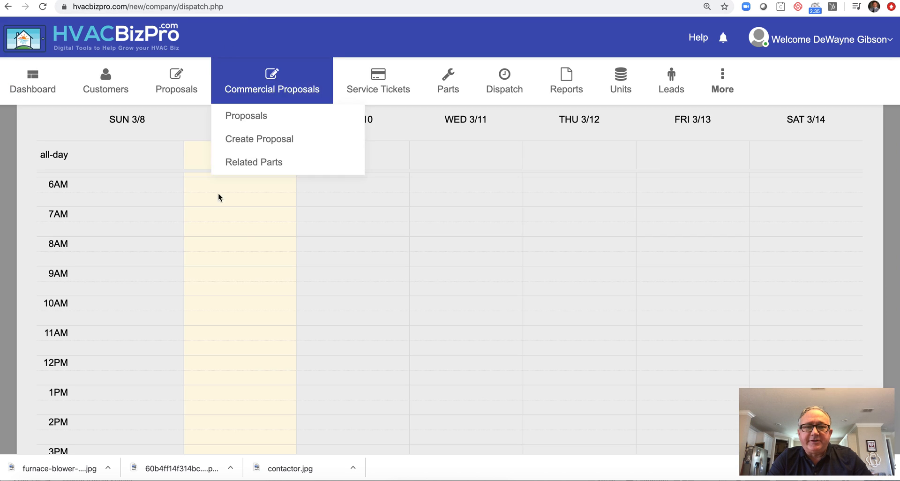
{"action": "left_click", "coordinate": [322, 1]}
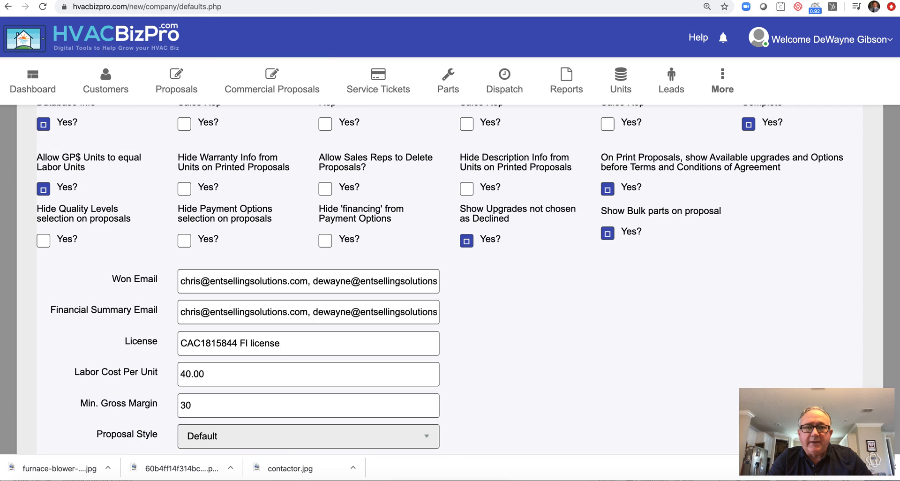
{"action": "left_click", "coordinate": [262, 1]}
{"action": "left_click", "coordinate": [357, 1]}
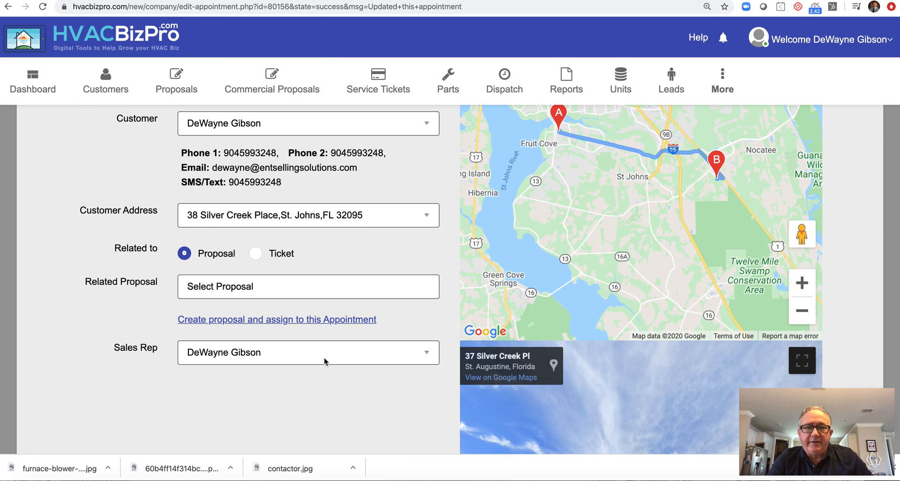
{"action": "scroll", "coordinate": [338, 361], "scroll_direction": "down", "scroll_amount": 20}
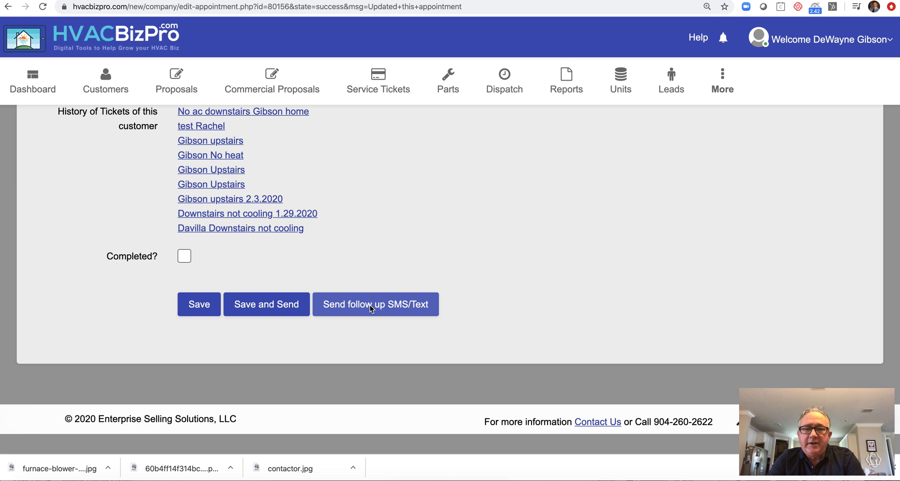
{"action": "left_click", "coordinate": [371, 308]}
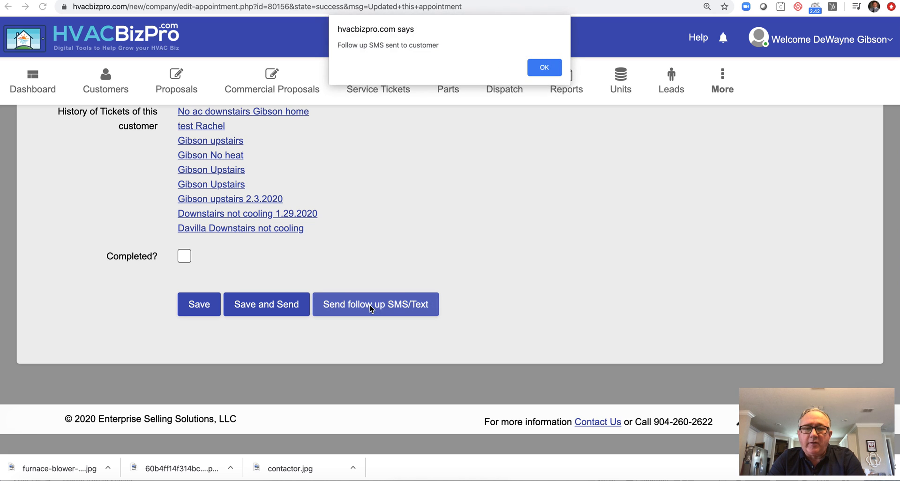
- Acknowledge the 'Follow up SMS sent to customer' alert and focus the browser address bar
{"action": "left_click", "coordinate": [544, 71]}
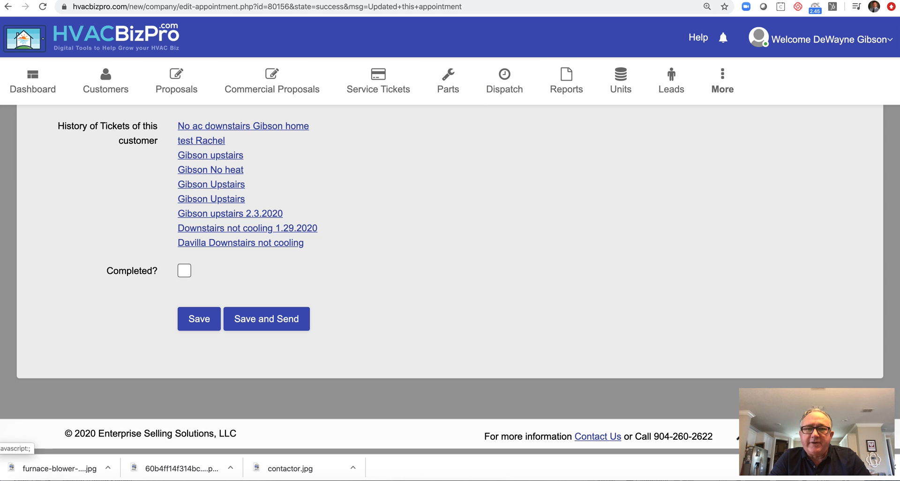
{"action": "left_click", "coordinate": [477, 7]}
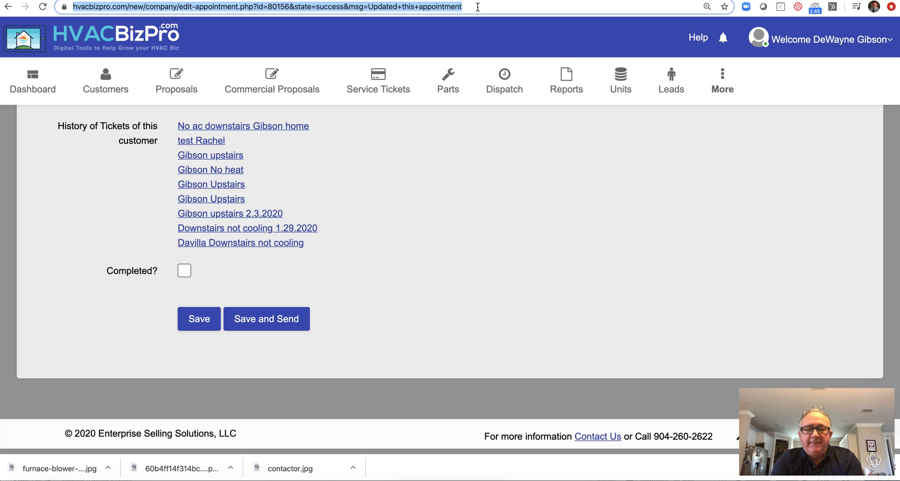
- Load entsellingsolutions.com and open the dealership registration form at step 1 of 2
{"action": "type", "text": "entse"}
{"action": "key", "text": "Return"}
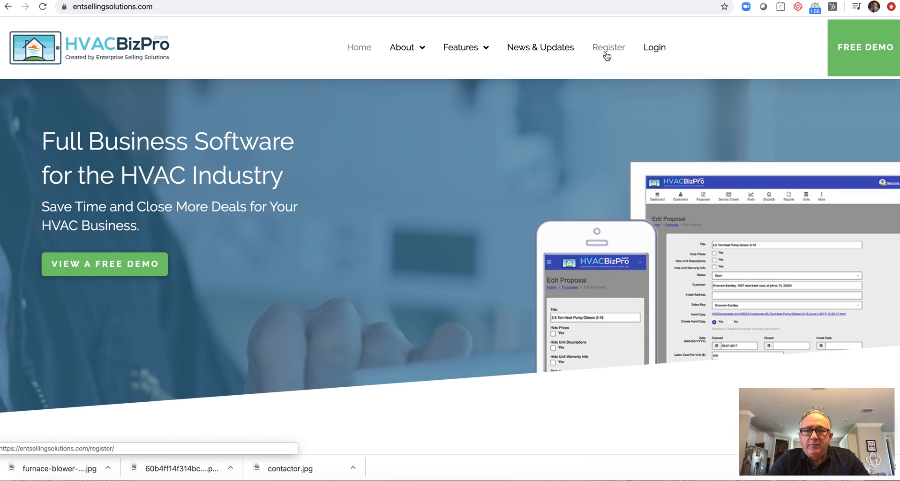
{"action": "left_click", "coordinate": [608, 49]}
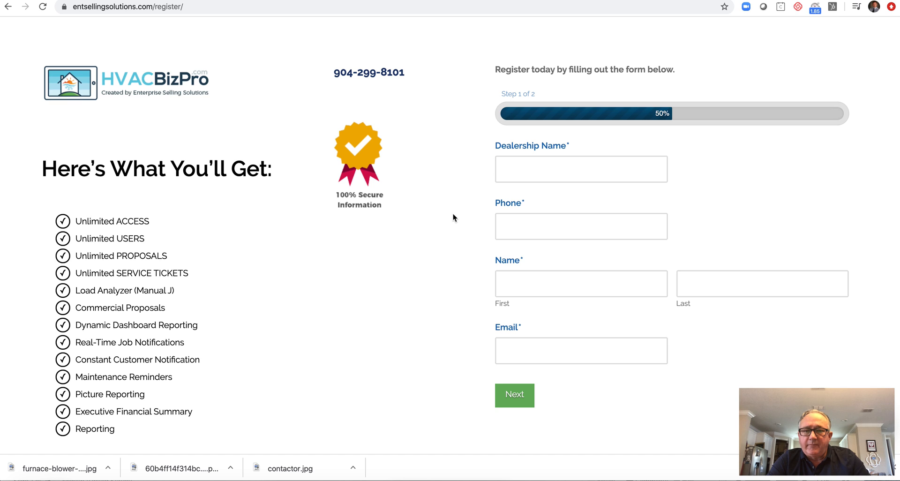
{"action": "left_click", "coordinate": [522, 174]}
{"action": "key", "text": "Escape"}
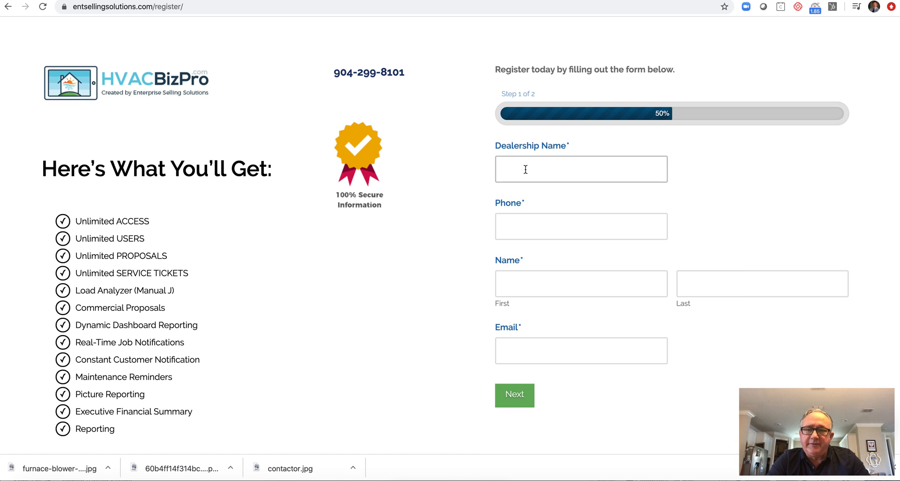